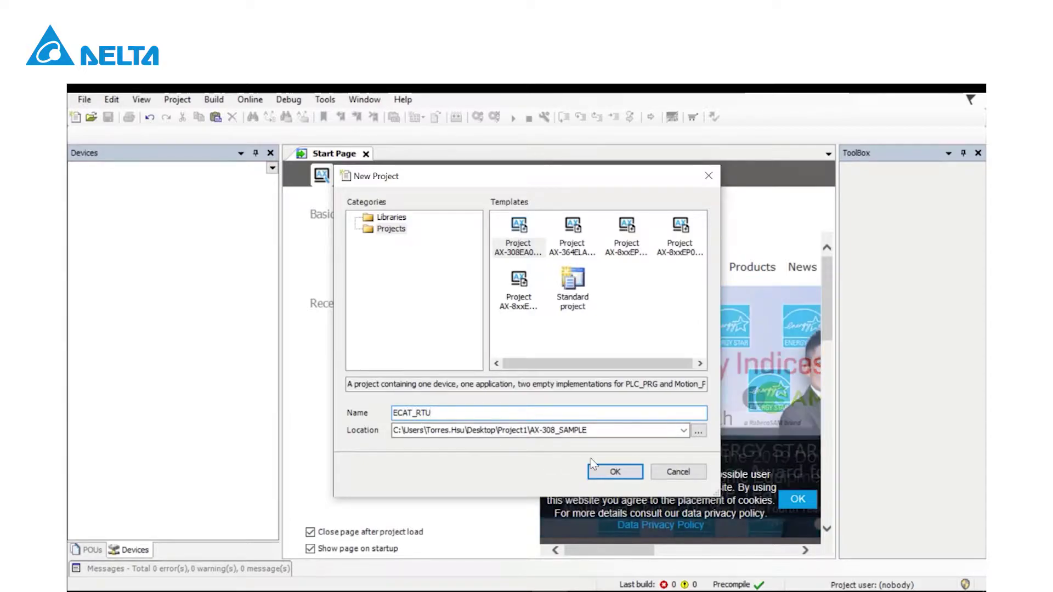
# Step: Create the project ECAT_RTU, scan the network through Gateway-1 and set the AX-308EA0MA1T controller as its communication target
pyautogui.click(611, 470)
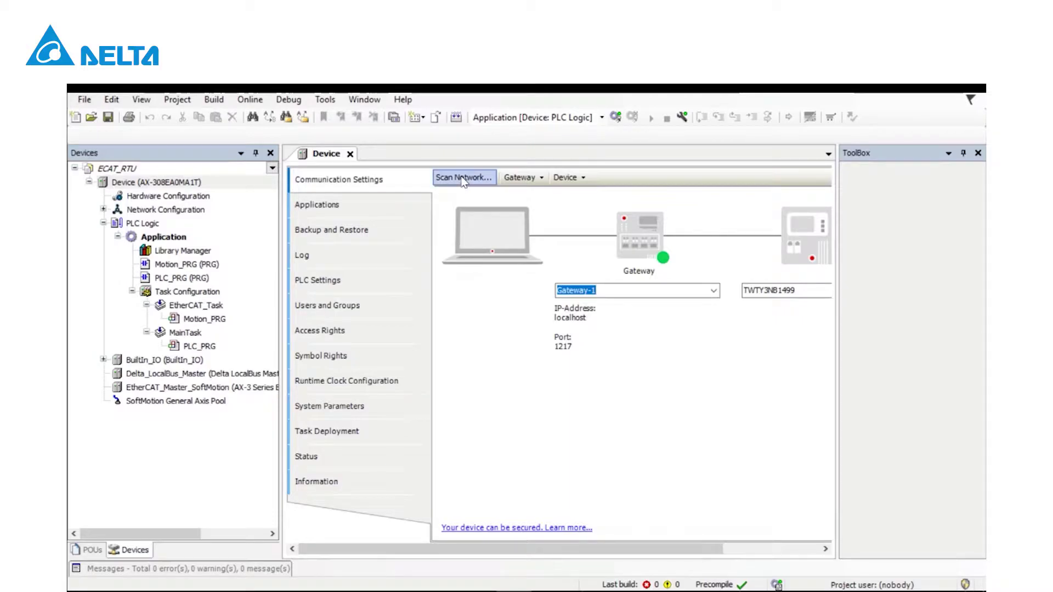
pyautogui.click(463, 177)
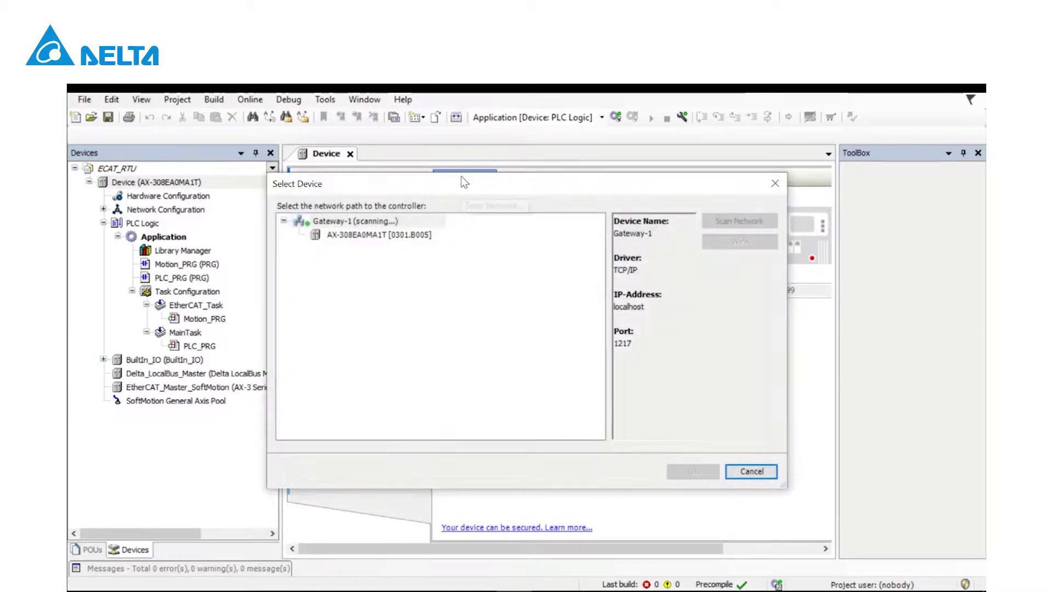
pyautogui.click(387, 236)
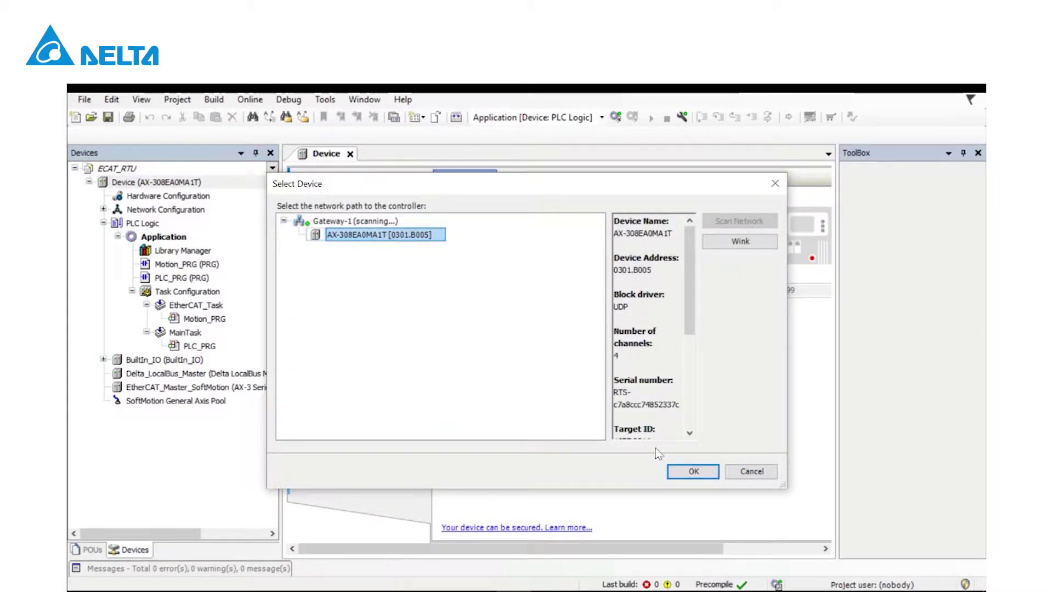
pyautogui.click(689, 470)
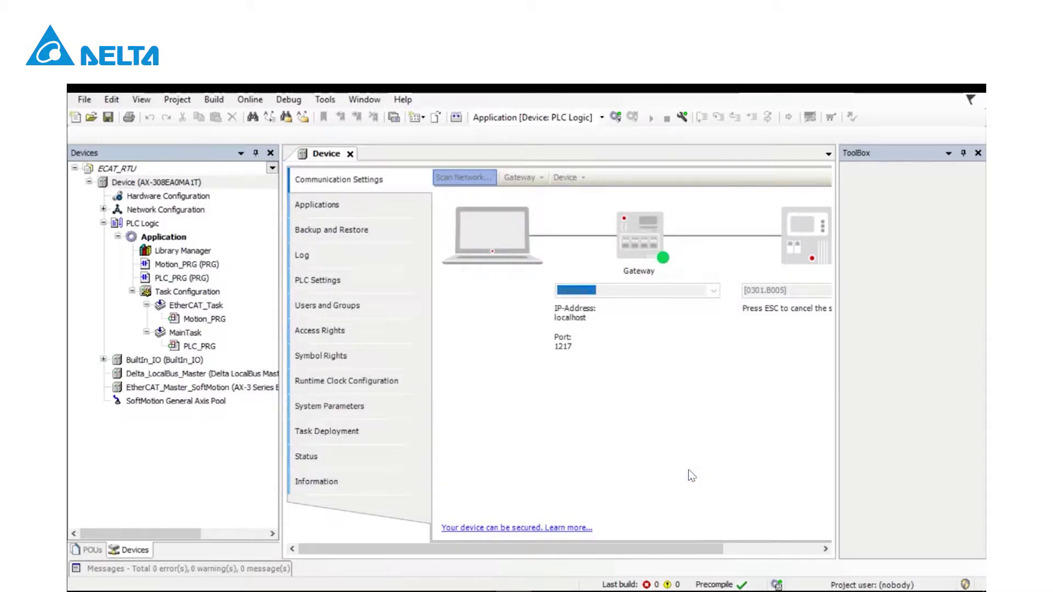
pyautogui.moveTo(672, 544); pyautogui.dragTo(768, 546)
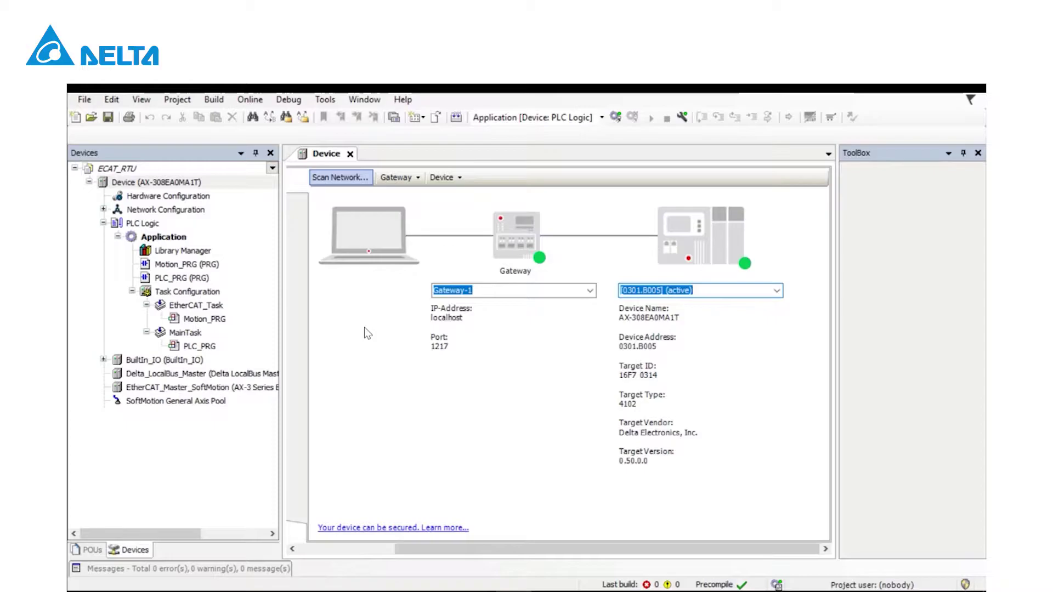
# Step: Add an RTU-ECAT slave to the network configuration and connect its port to the EtherCAT_1 line
pyautogui.click(190, 211)
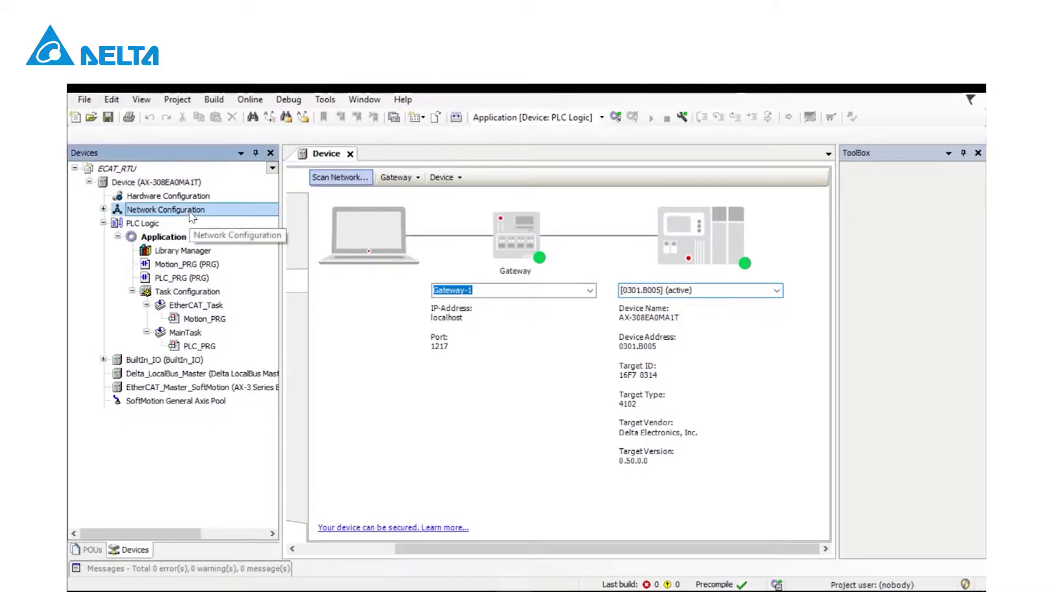
pyautogui.doubleClick(192, 211)
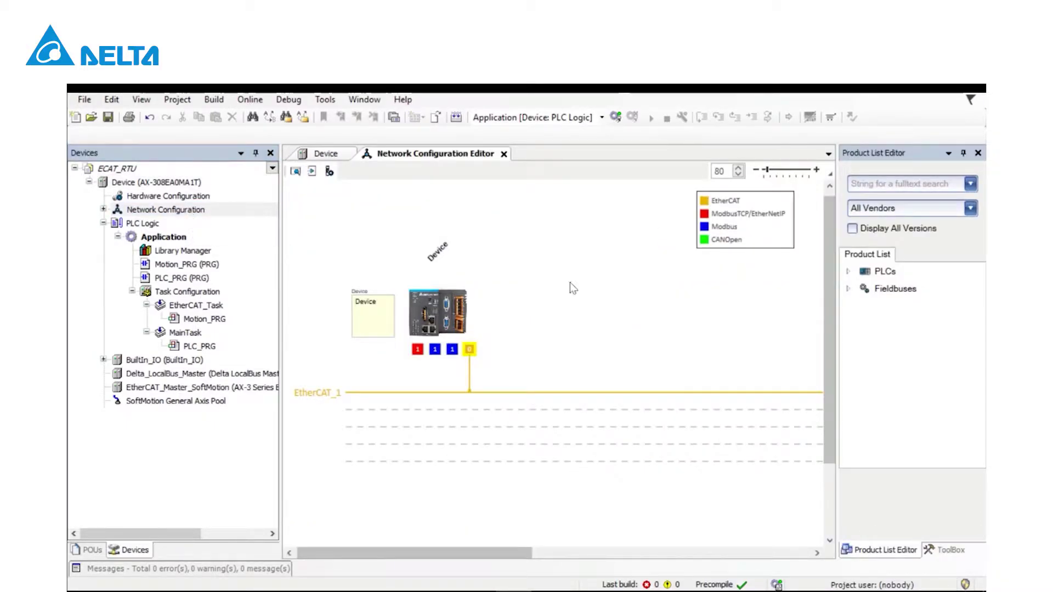
pyautogui.click(849, 289)
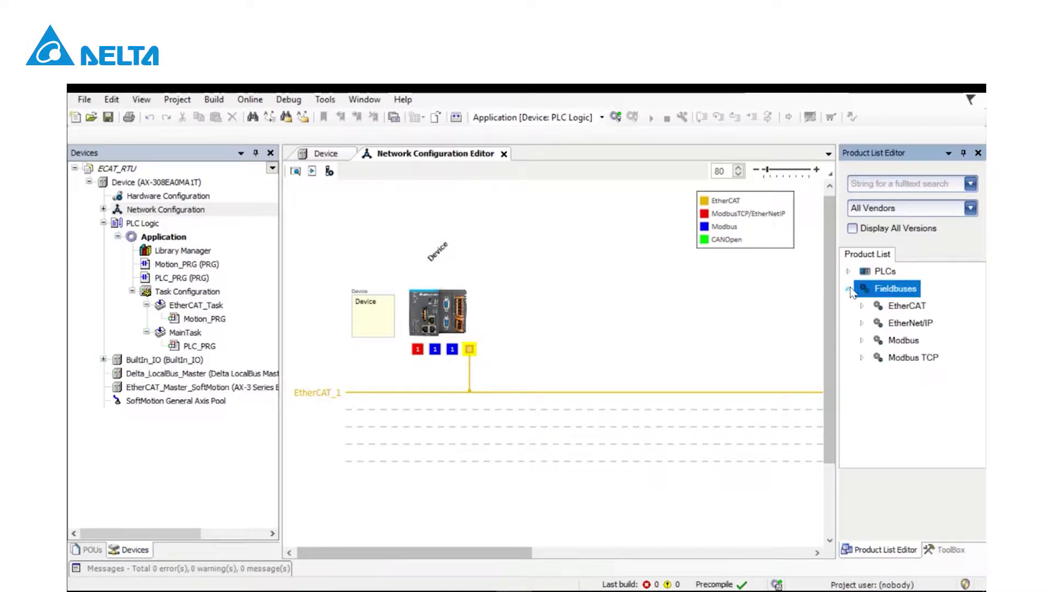
pyautogui.click(862, 307)
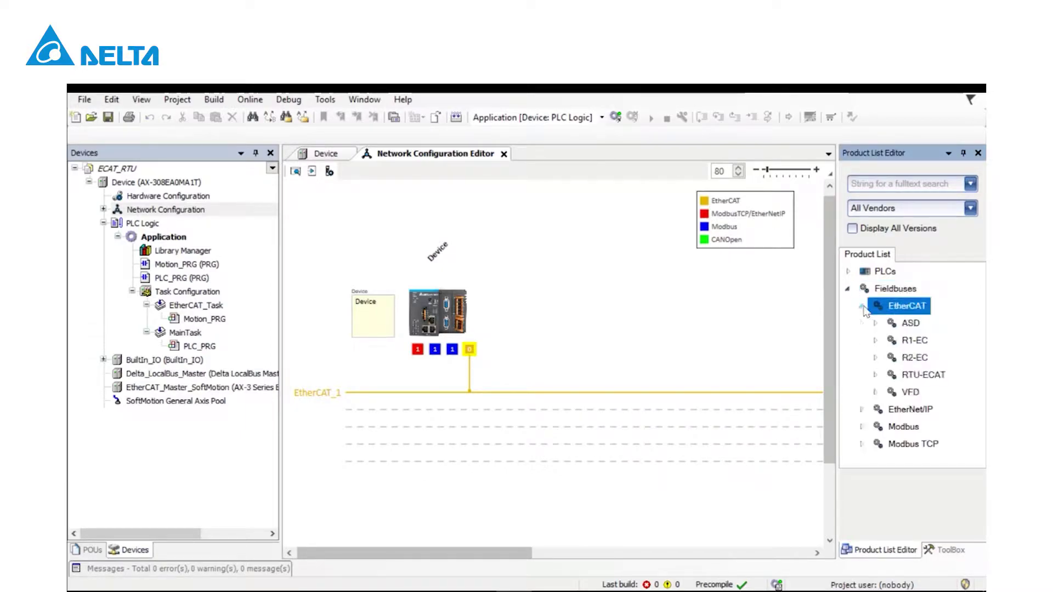
pyautogui.click(874, 376)
pyautogui.click(935, 395)
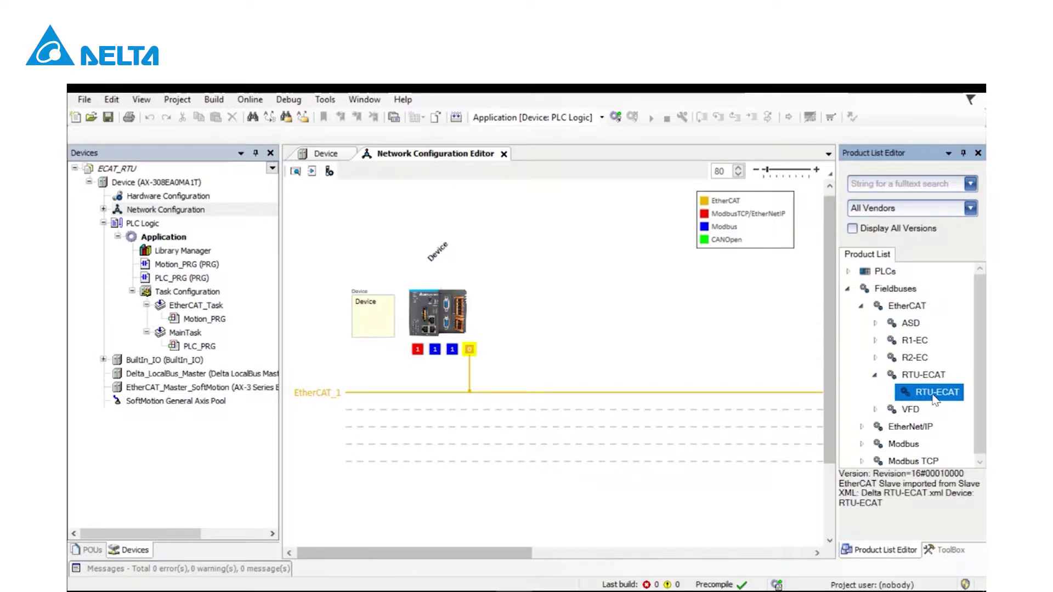
pyautogui.doubleClick(935, 395)
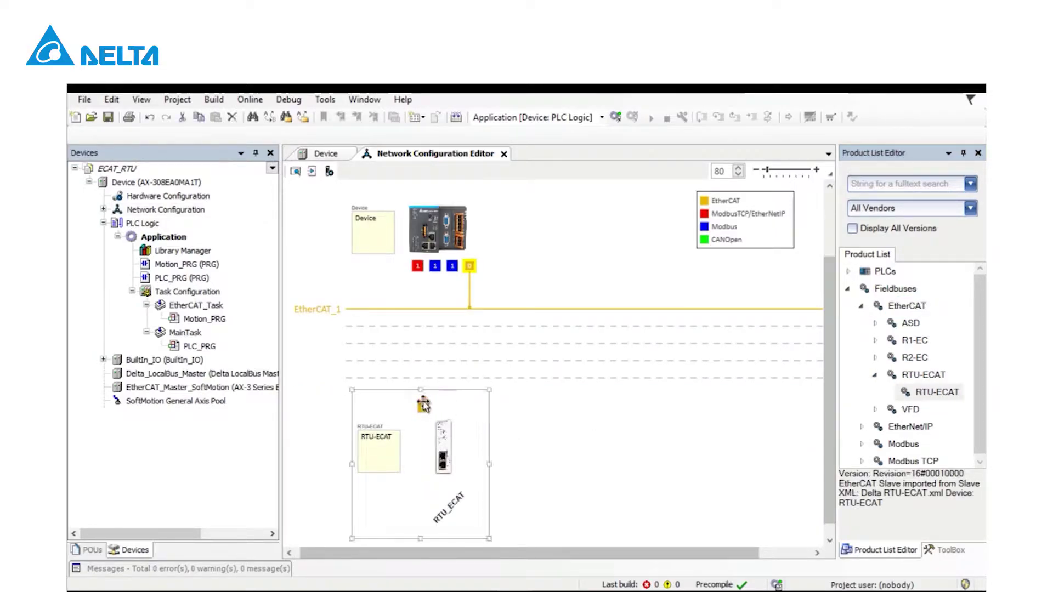
pyautogui.moveTo(423, 407); pyautogui.dragTo(425, 310)
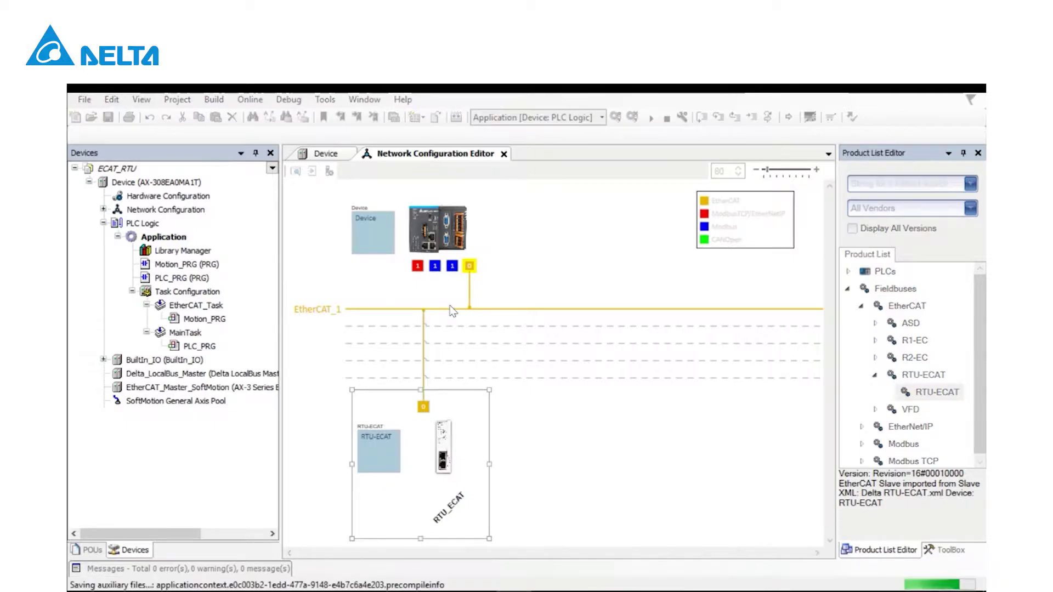
# Step: In the RTU-ECAT's hardware configuration, add the digital I/O modules DVP16SM11N and DVP16SN11T in that order
pyautogui.click(422, 454)
pyautogui.doubleClick(421, 454)
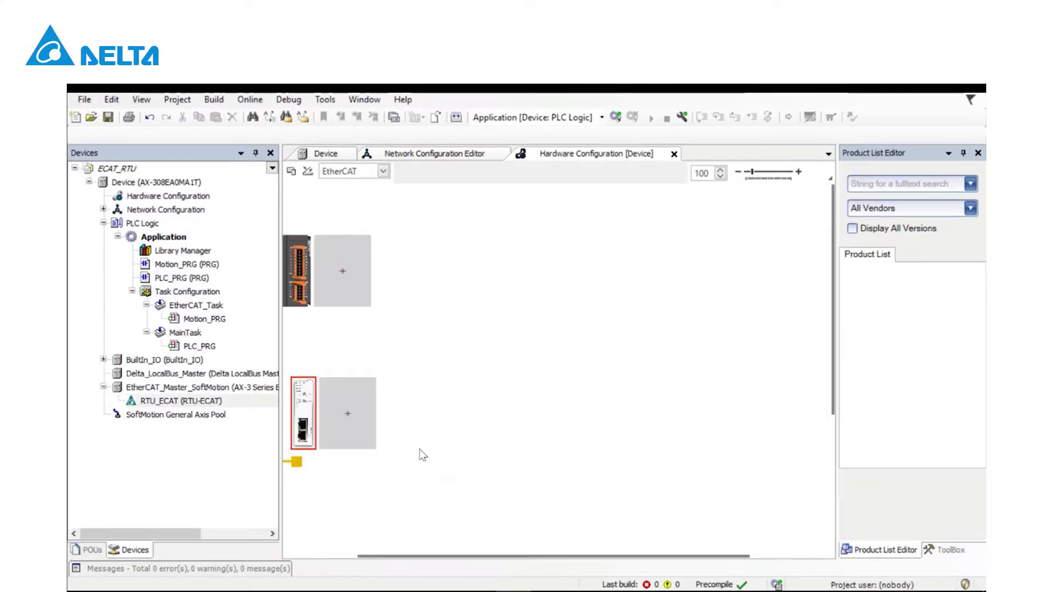
pyautogui.moveTo(424, 556); pyautogui.dragTo(284, 550)
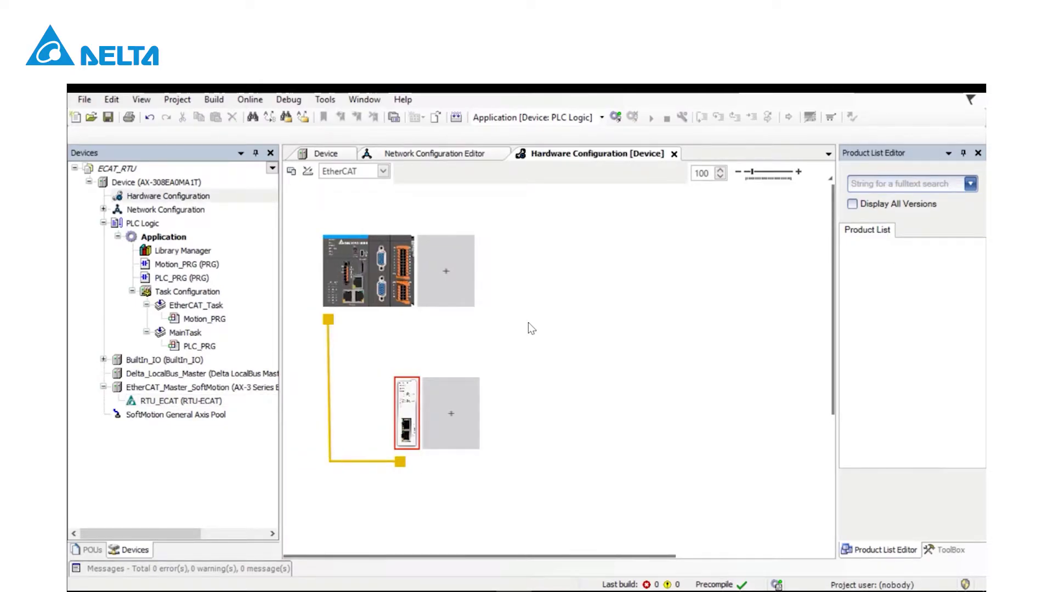
pyautogui.click(448, 407)
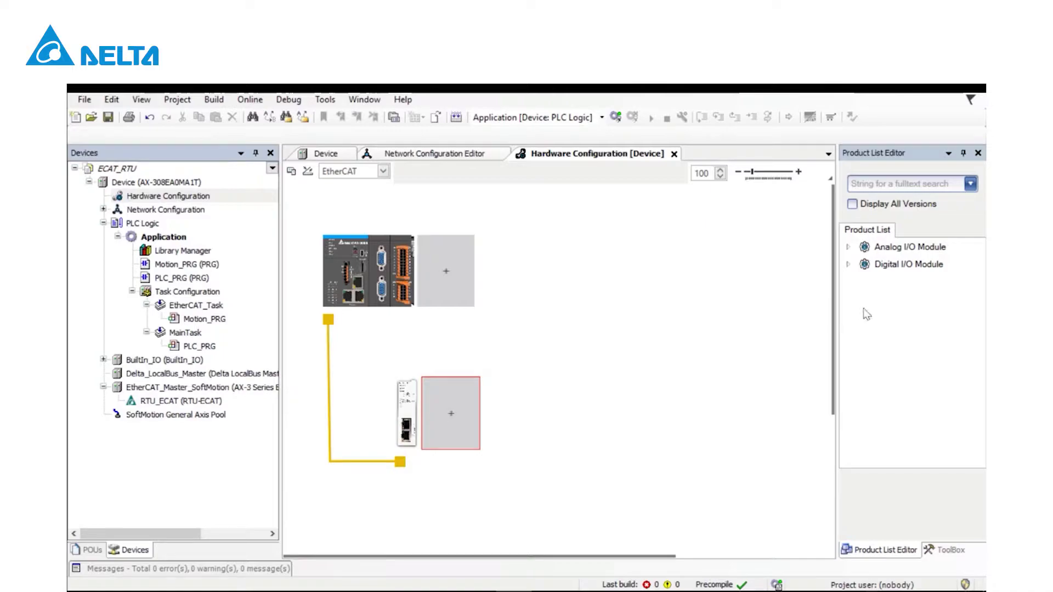
pyautogui.click(848, 265)
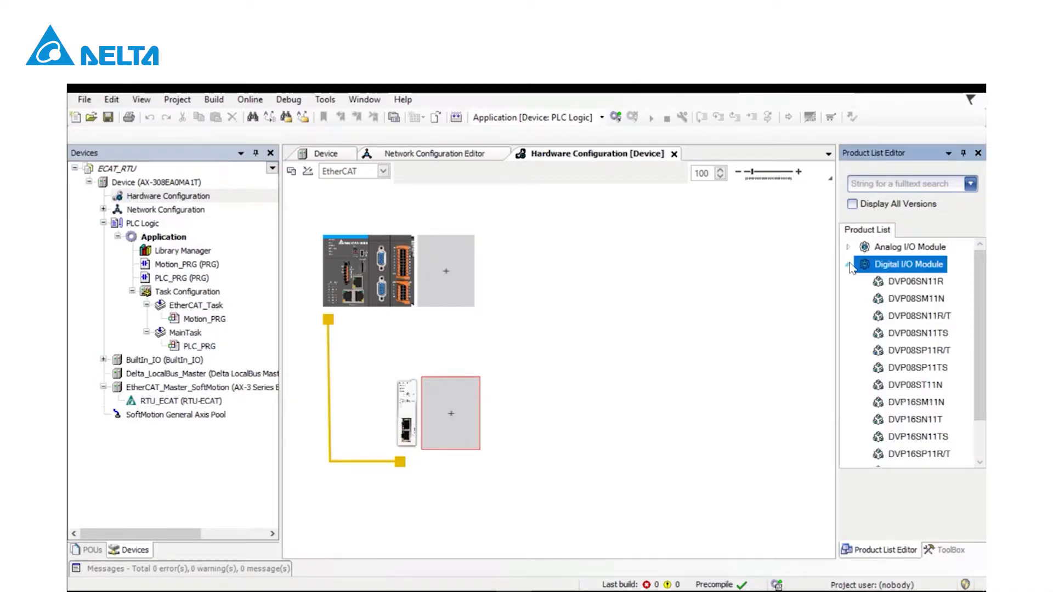
pyautogui.click(908, 404)
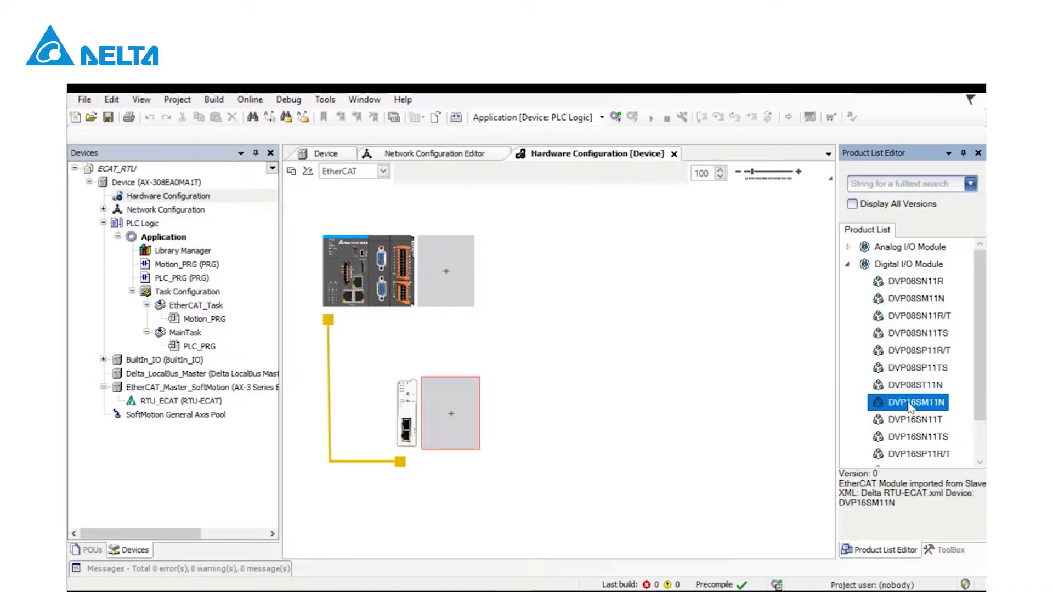
pyautogui.doubleClick(909, 404)
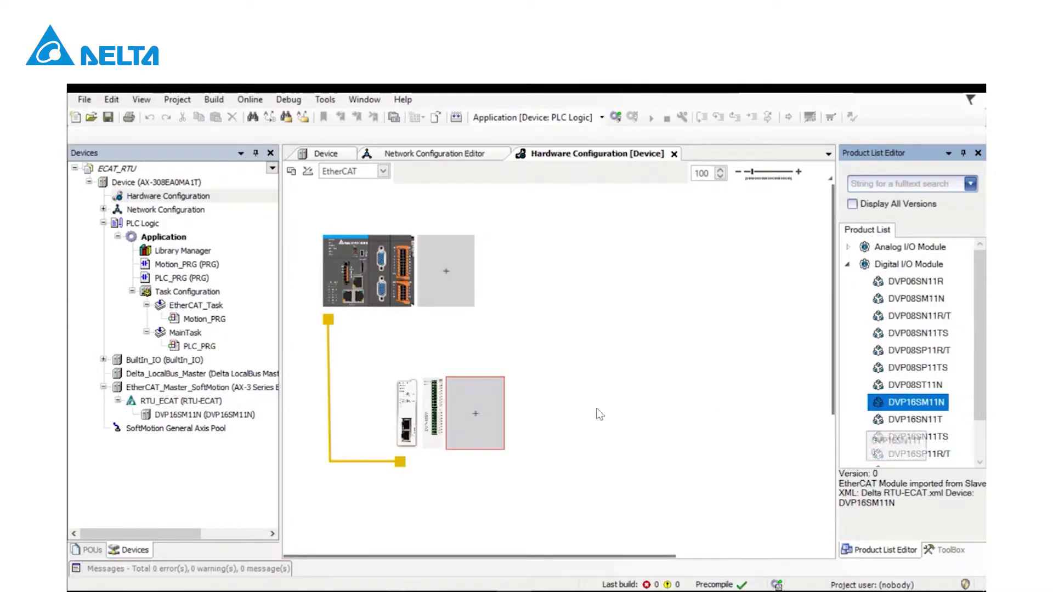
pyautogui.click(908, 425)
pyautogui.doubleClick(909, 422)
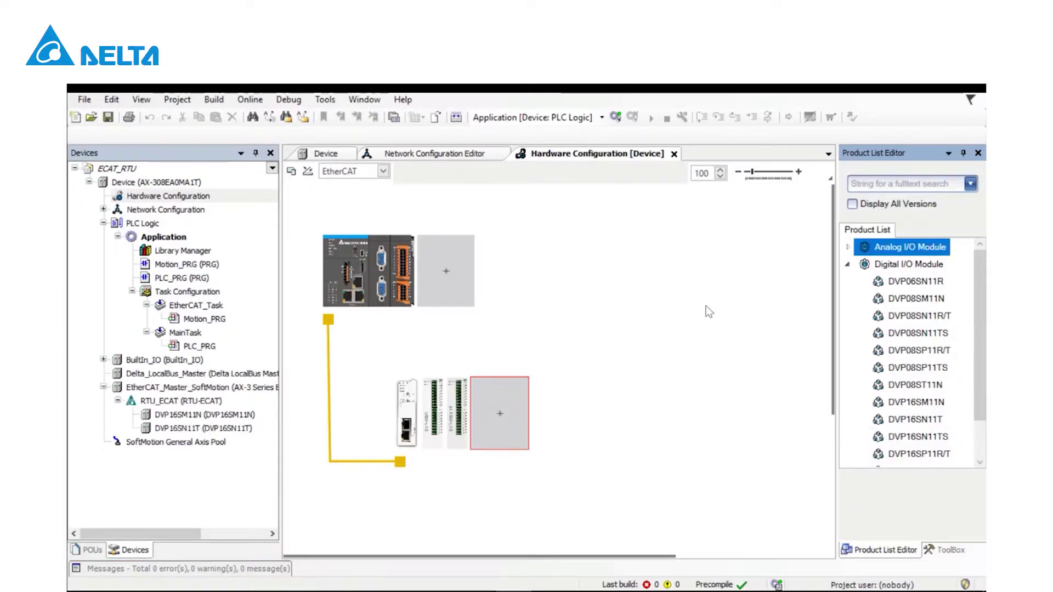
# Step: Add the analog I/O modules DVP04AD-S2 and DVP04DA-S behind the digital modules on the RTU-ECAT
pyautogui.click(847, 247)
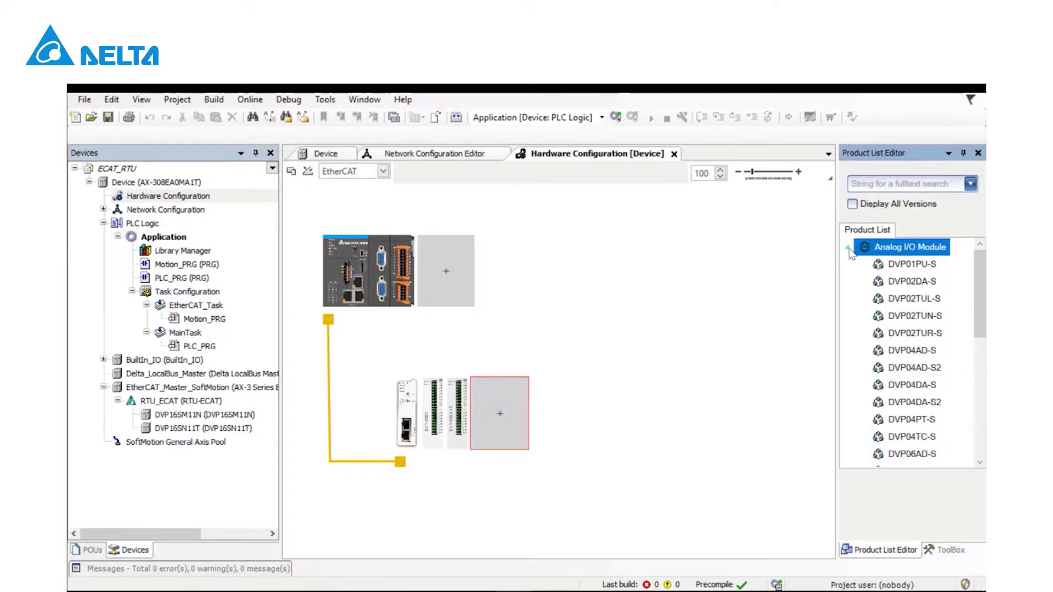
pyautogui.moveTo(978, 288); pyautogui.dragTo(978, 300)
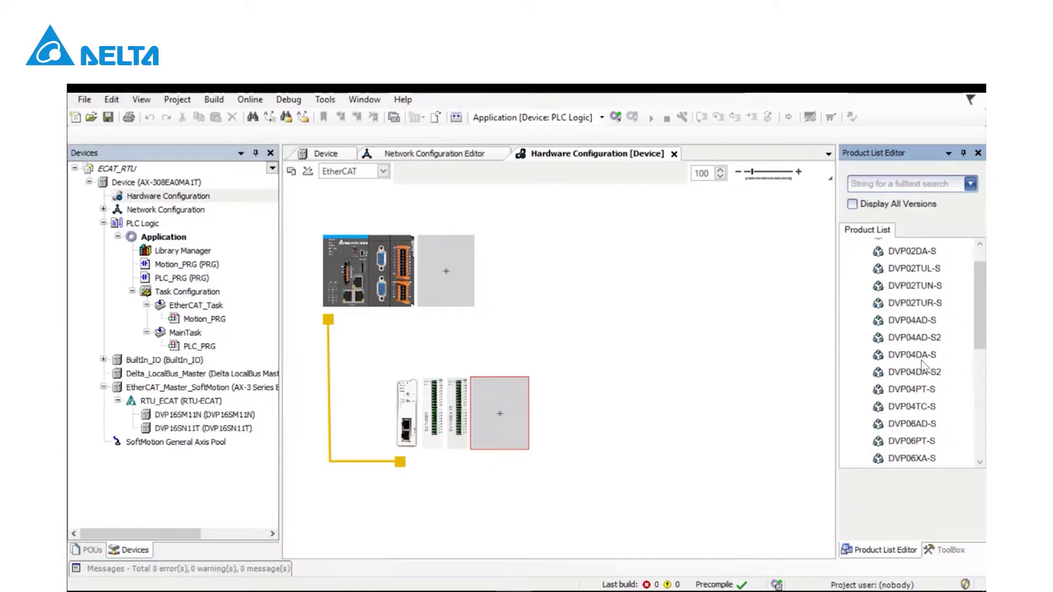
pyautogui.doubleClick(924, 337)
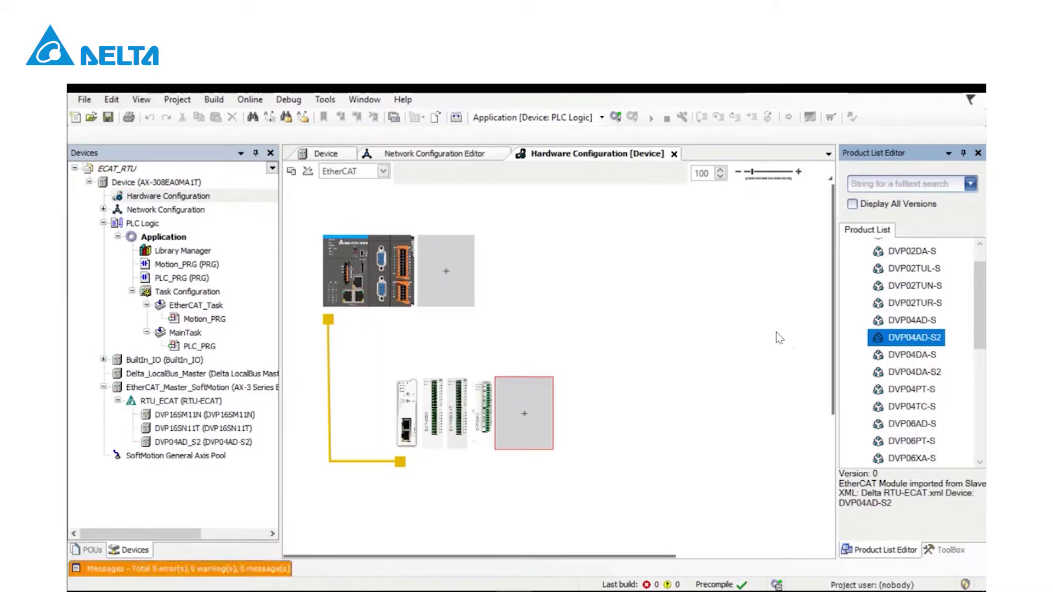
pyautogui.doubleClick(911, 354)
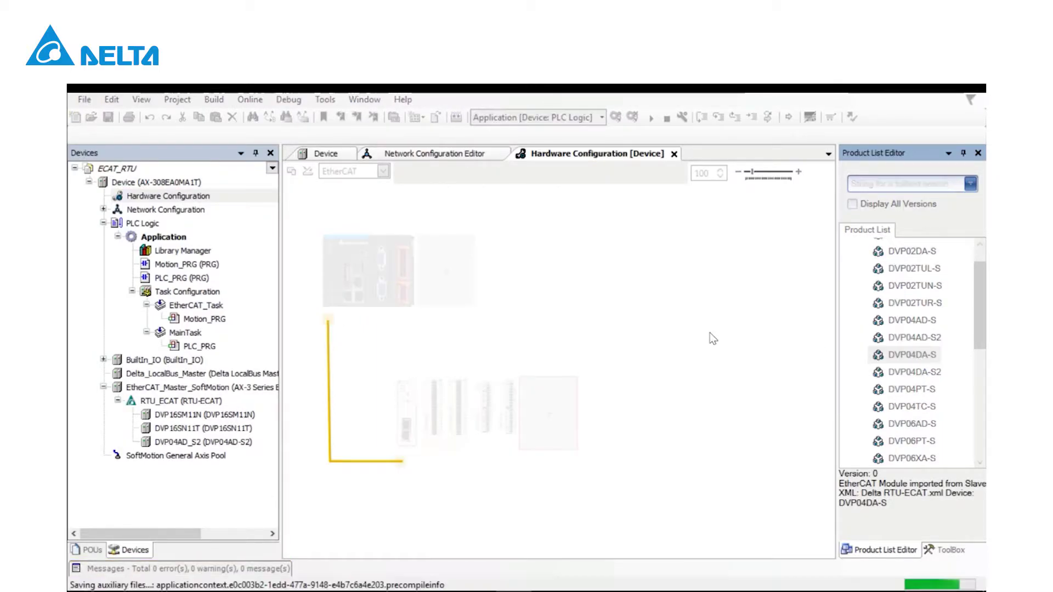
# Step: Map a new variable X to digital input CH1 (%IB3) in the I/O mapping of the DVP16SM11N module
pyautogui.click(232, 416)
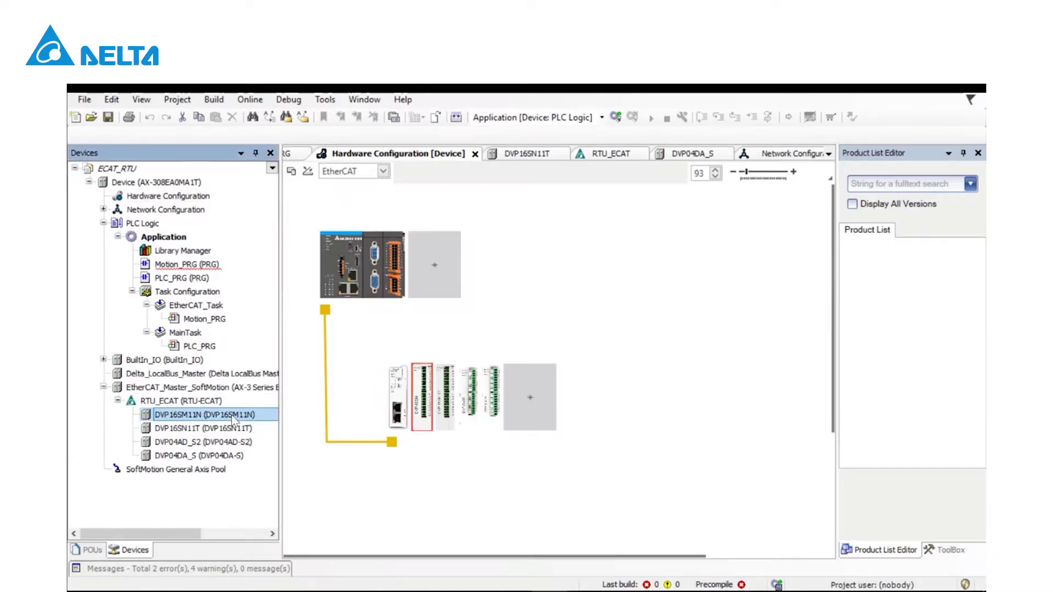
pyautogui.doubleClick(232, 416)
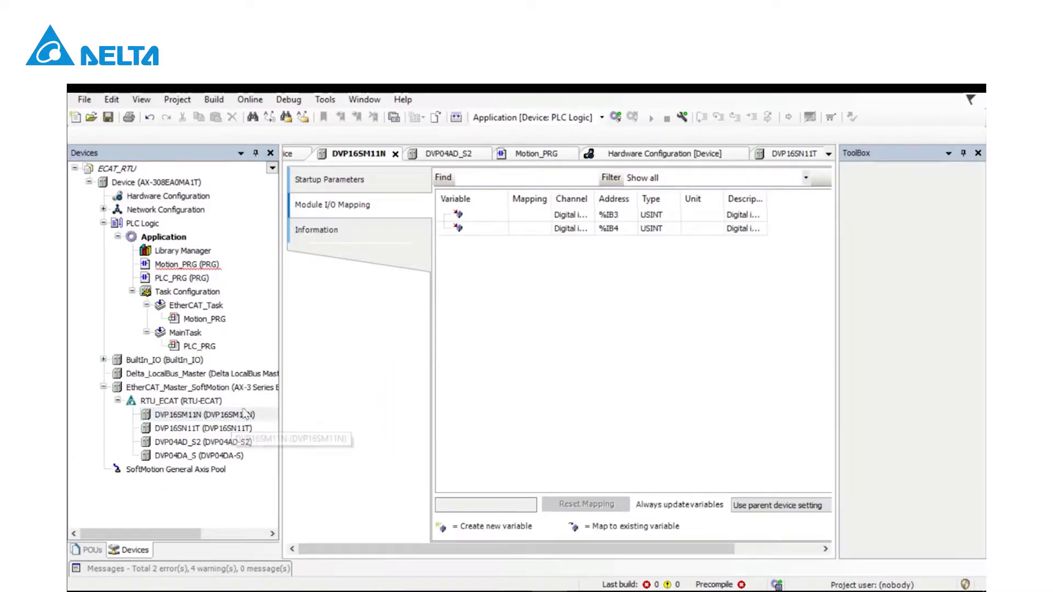
pyautogui.click(481, 214)
pyautogui.click(395, 215)
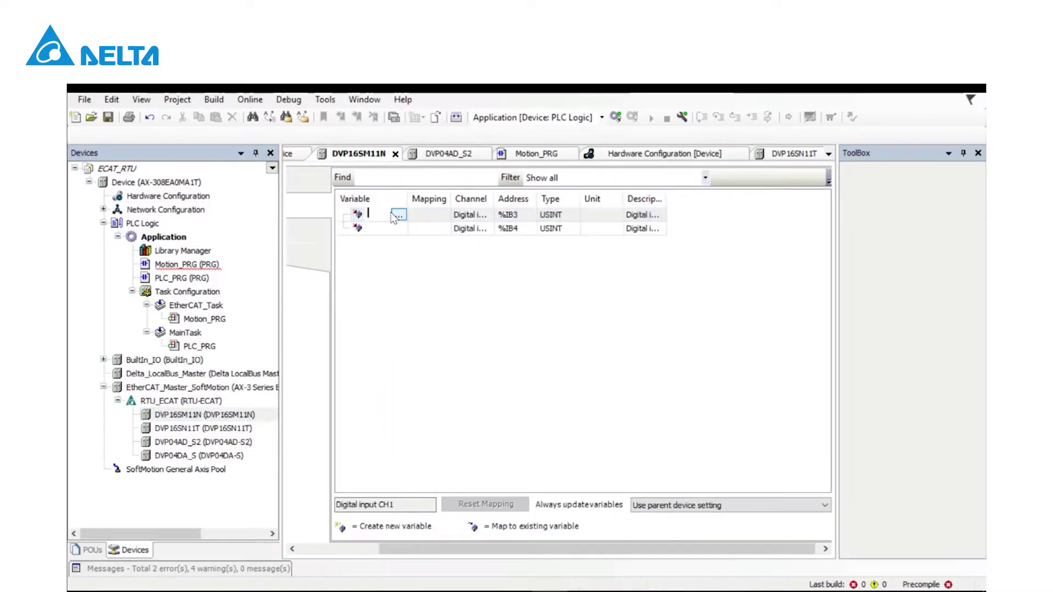
pyautogui.write('X')
pyautogui.click(409, 311)
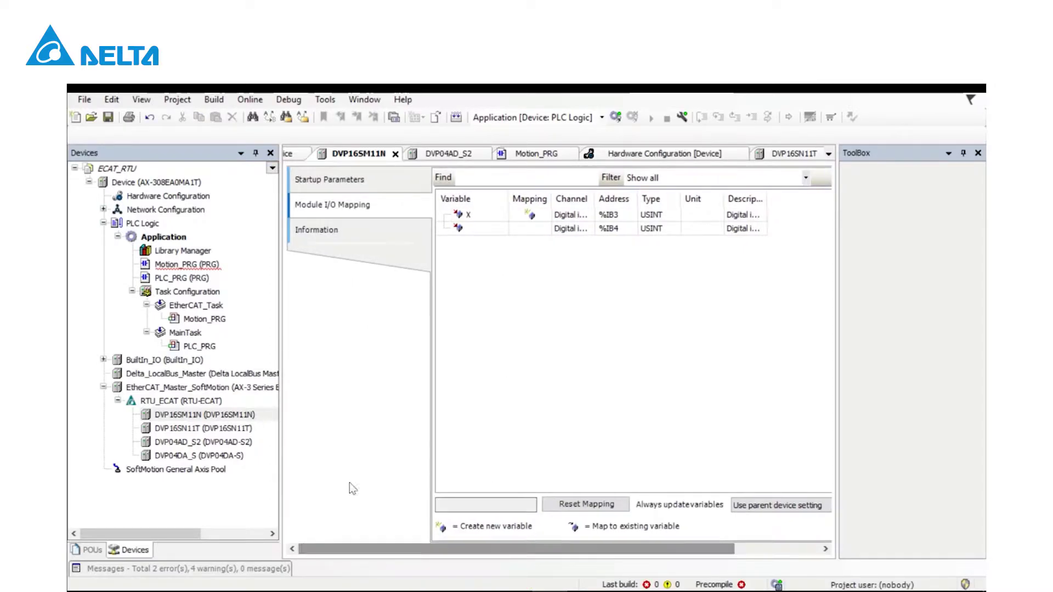
# Step: Map a new variable W to digital output CH1 (%QB1) in the I/O mapping of the DVP16SN11T module
pyautogui.click(219, 428)
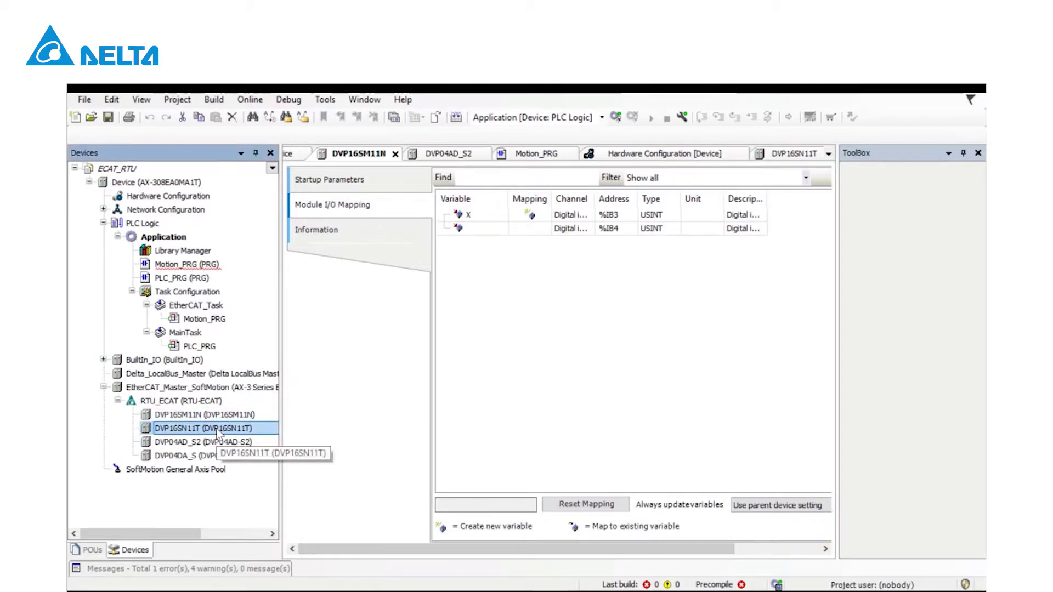
pyautogui.doubleClick(217, 430)
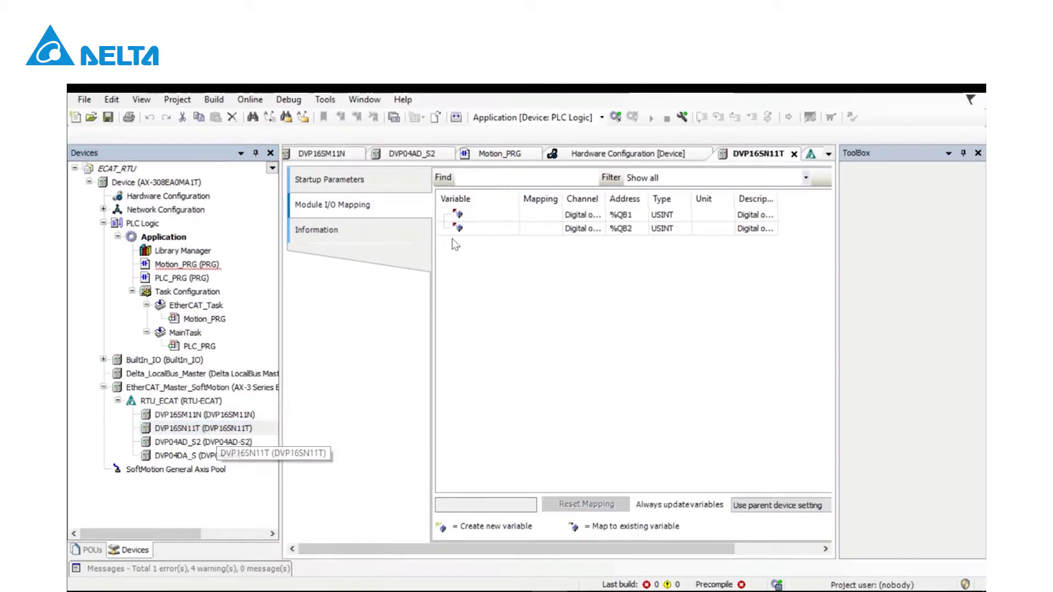
pyautogui.click(483, 215)
pyautogui.doubleClick(385, 214)
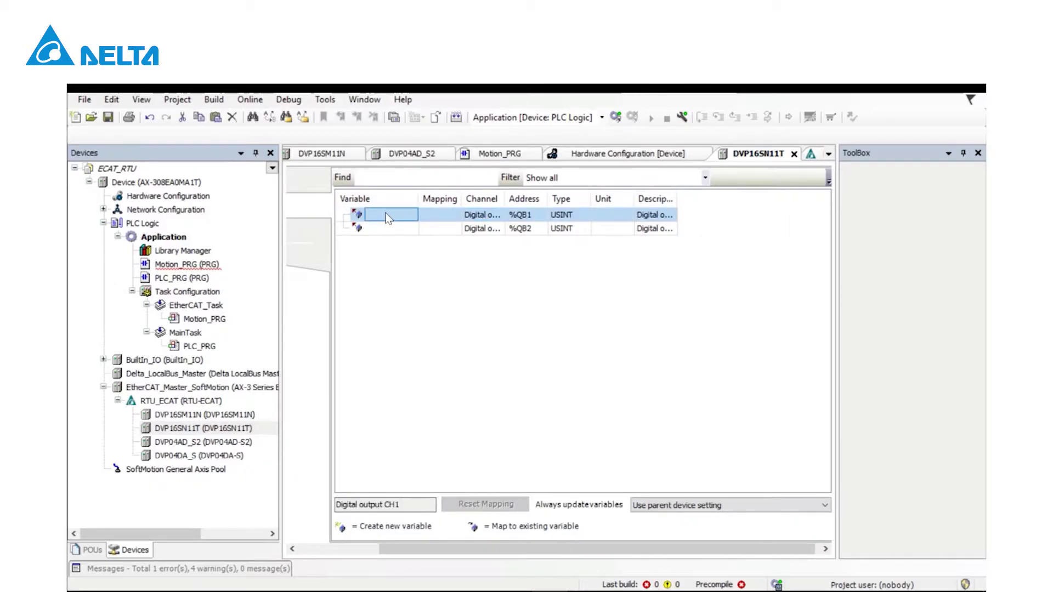
pyautogui.write('W')
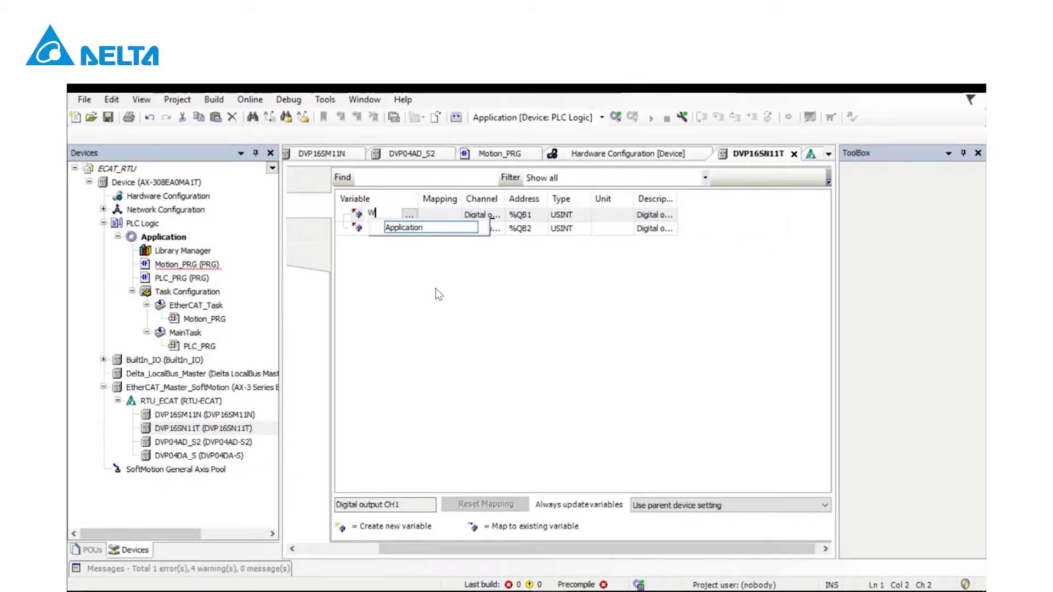
pyautogui.click(436, 289)
pyautogui.moveTo(449, 553); pyautogui.dragTo(340, 555)
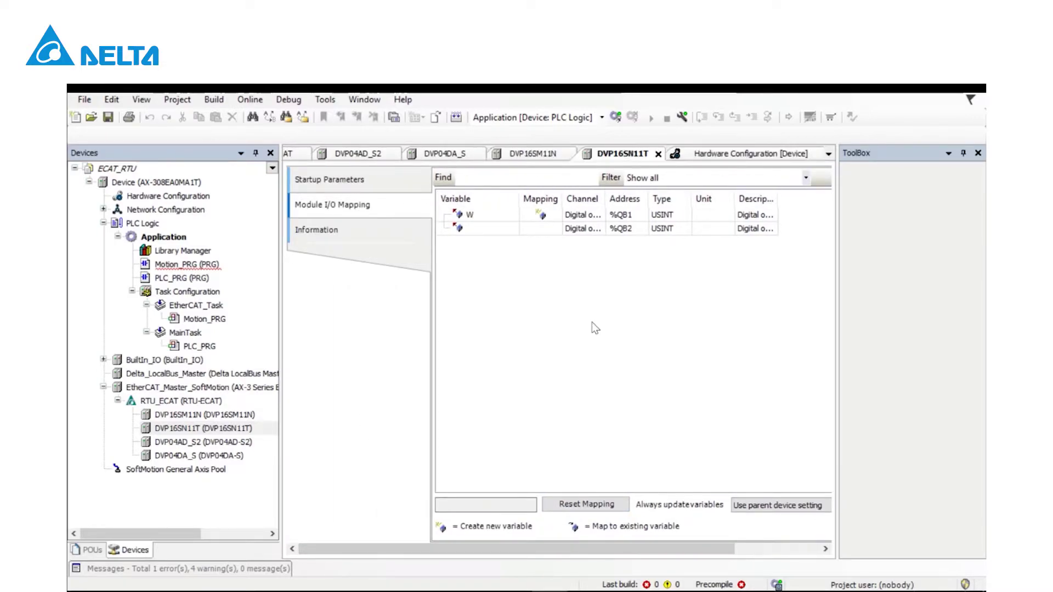
# Step: Map a new variable A to the CR12 CH1 input signal (%IW3) of the DVP04AD-S2 module
pyautogui.doubleClick(223, 443)
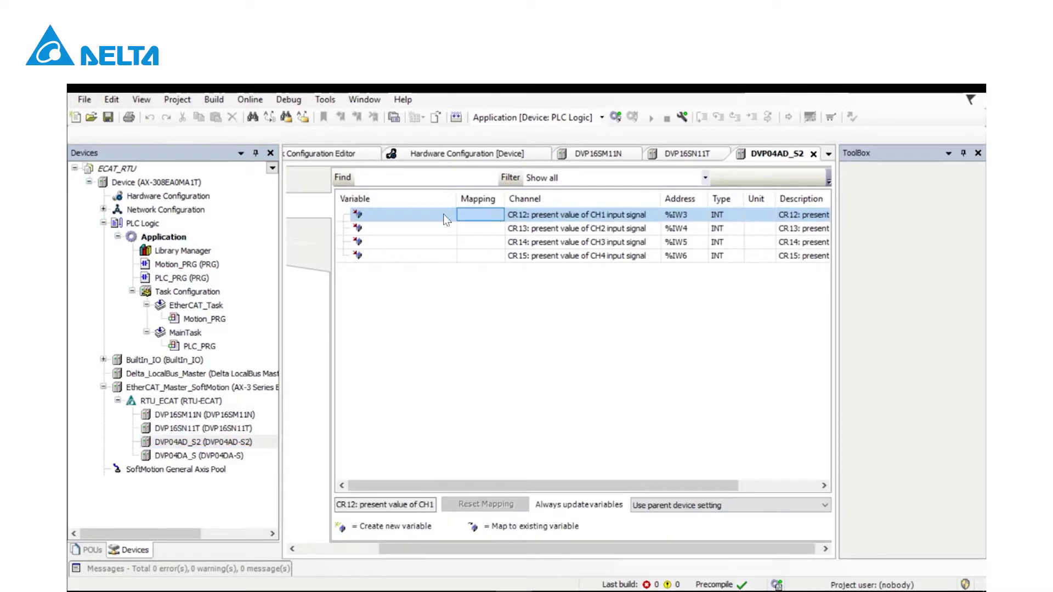
pyautogui.doubleClick(430, 215)
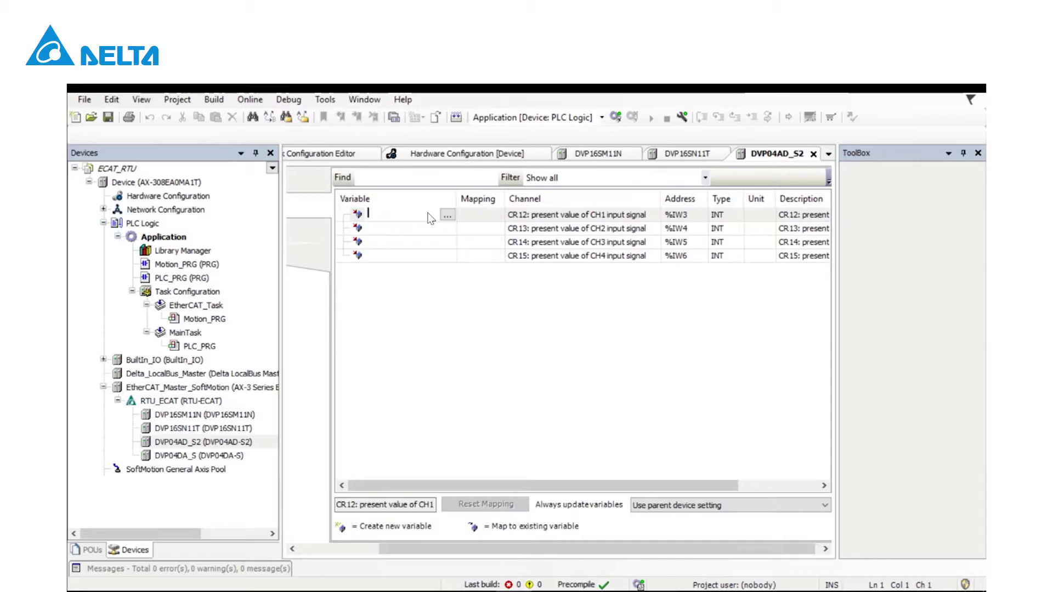
pyautogui.write('A')
pyautogui.click(439, 344)
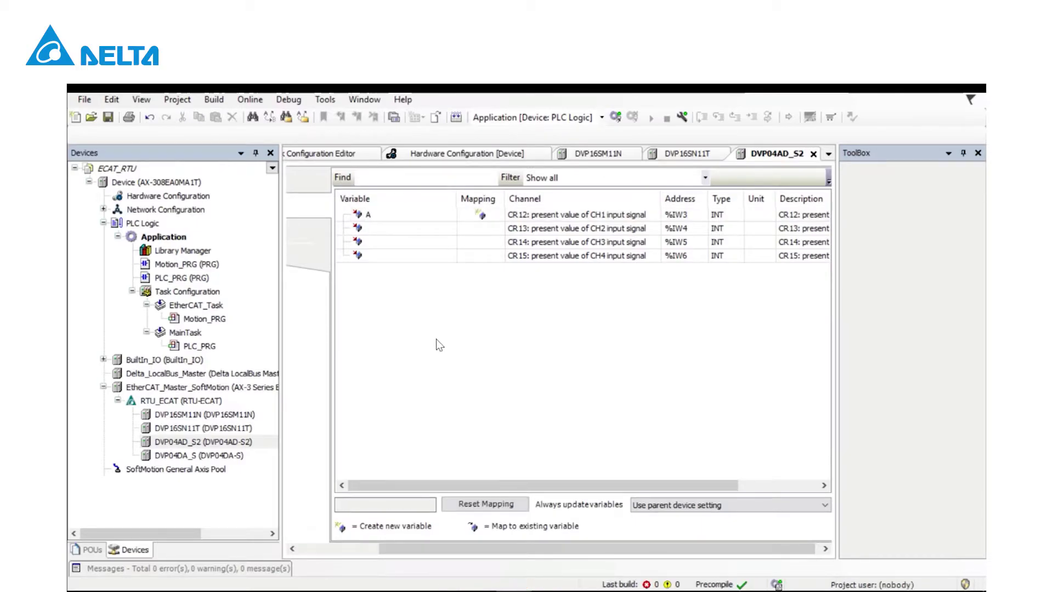
# Step: Map a new variable B to the CR6 CH1 output signal (%QW2) of the DVP04DA-S module
pyautogui.doubleClick(192, 455)
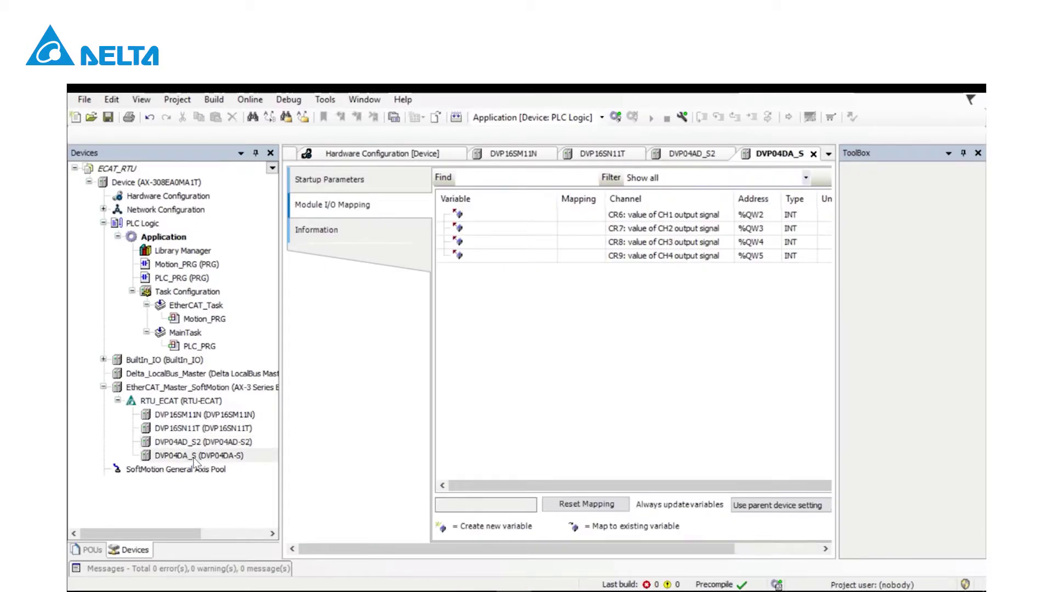
pyautogui.click(501, 215)
pyautogui.click(432, 215)
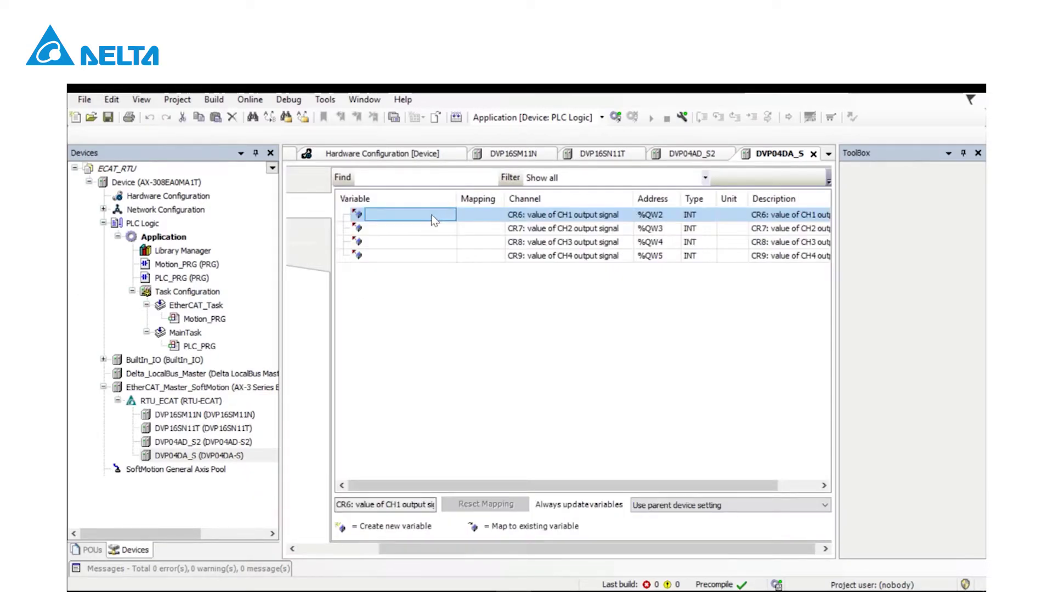
pyautogui.write('B')
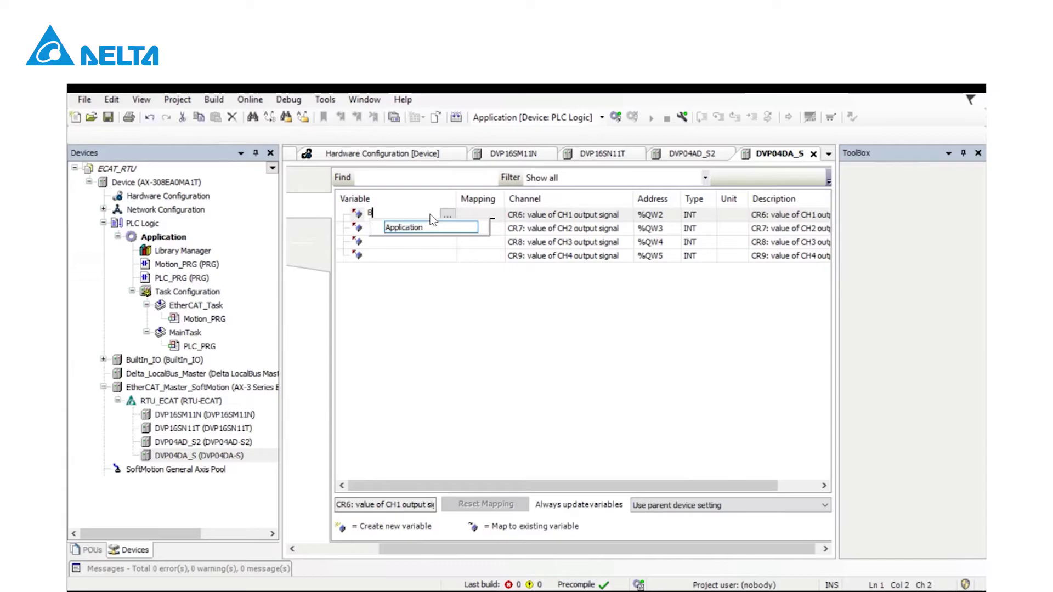
pyautogui.press('Return')
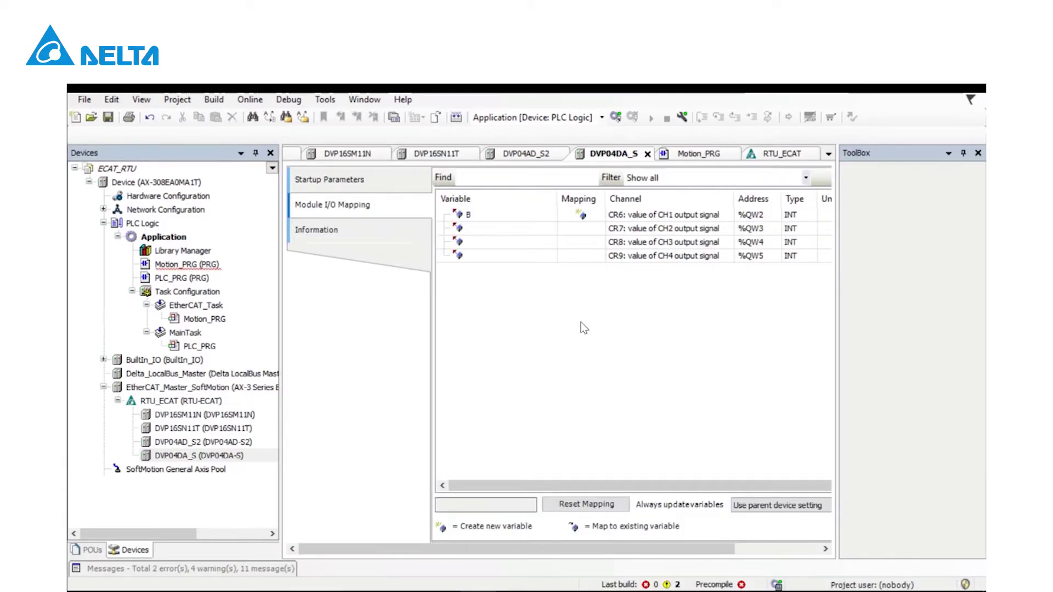
# Step: Add CR1: module input setting (16#2040:16#02) of the DVP04AD-S2 to the startup parameters of the RTU_ECAT slave
pyautogui.doubleClick(210, 405)
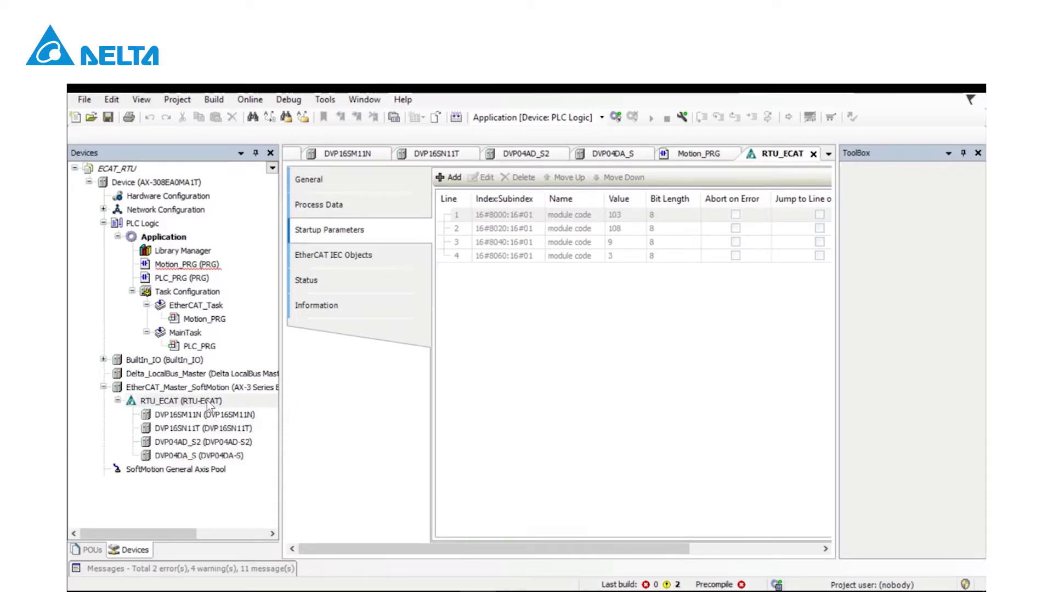
pyautogui.click(446, 177)
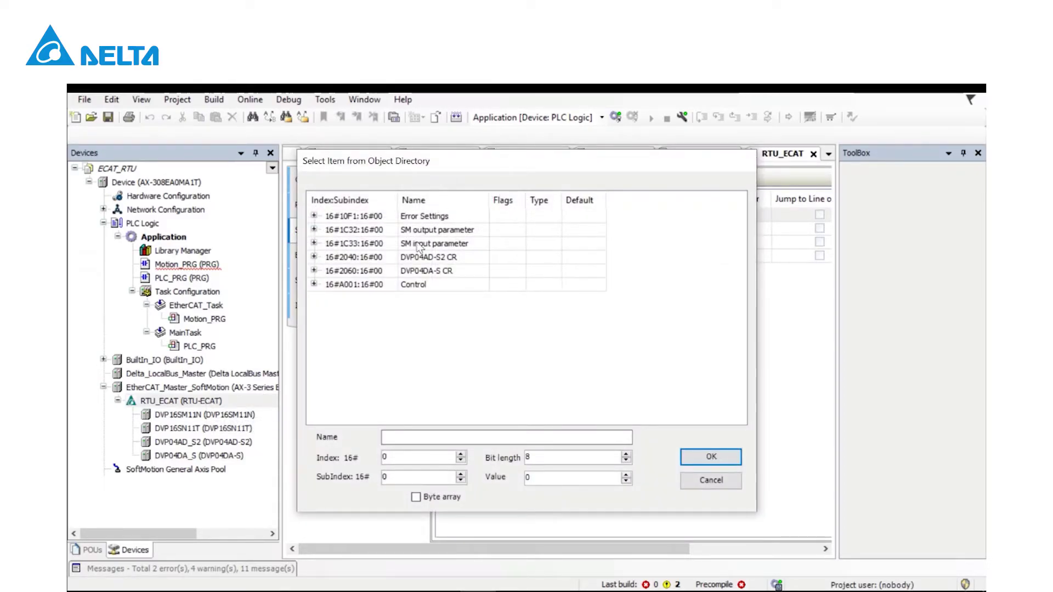
pyautogui.click(314, 257)
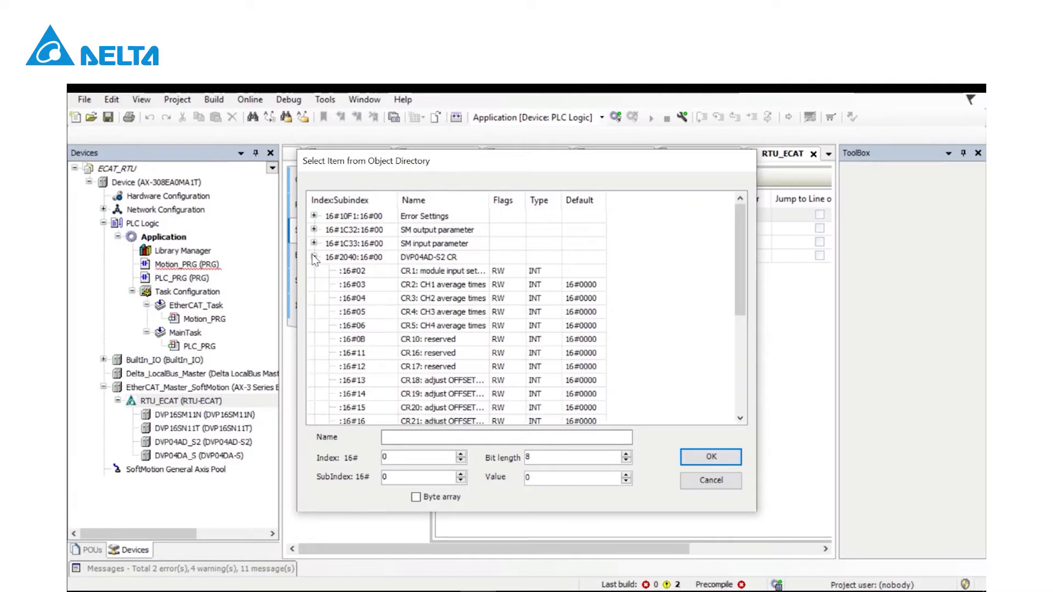
pyautogui.click(364, 271)
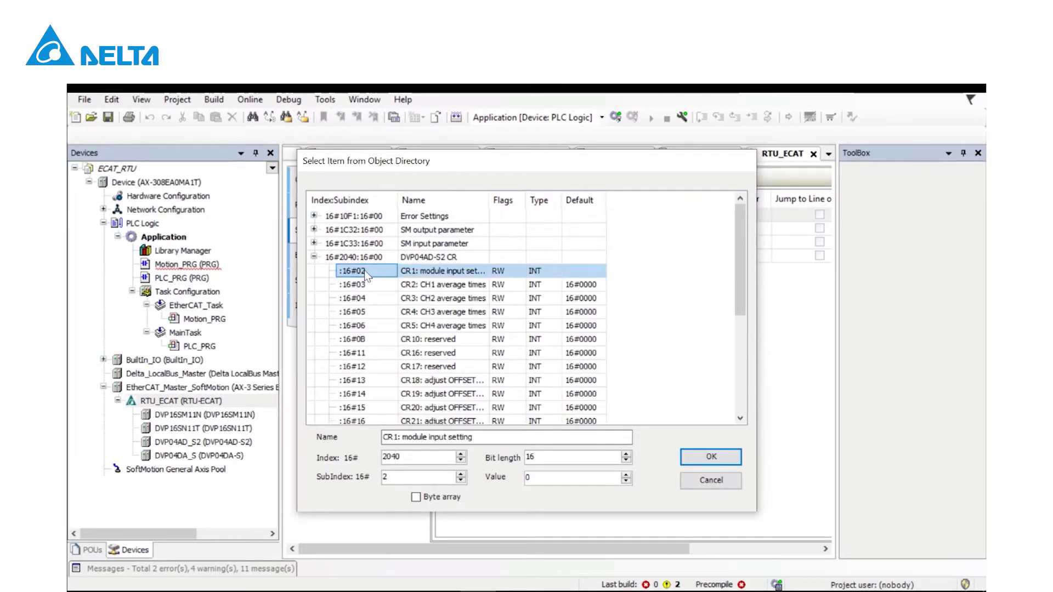
pyautogui.click(711, 457)
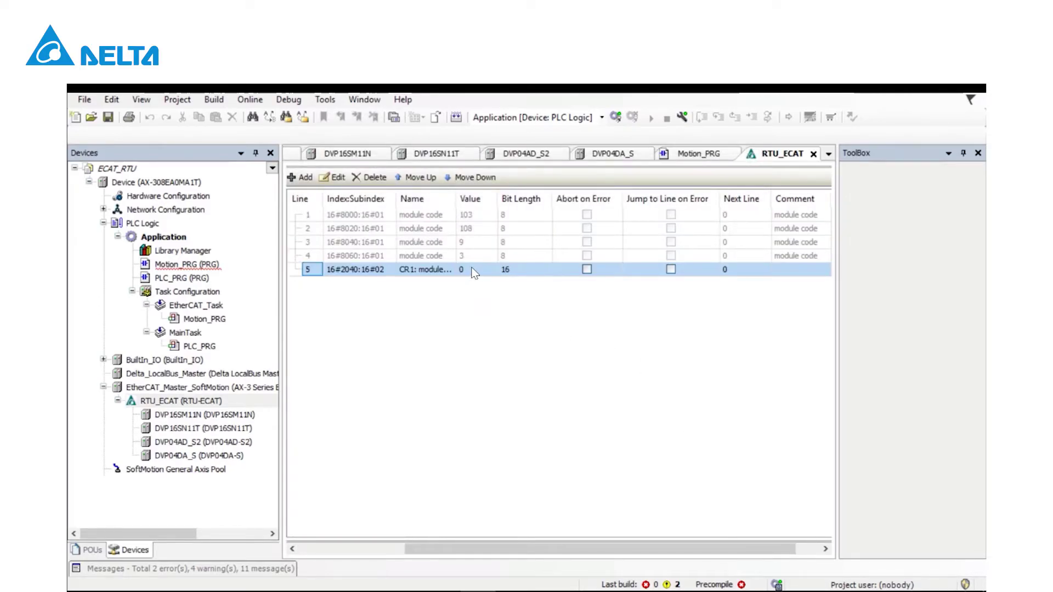
# Step: Add CR1: output mode setting (16#2060:16#02) of the DVP04DA-S to the RTU_ECAT startup parameters
pyautogui.click(300, 177)
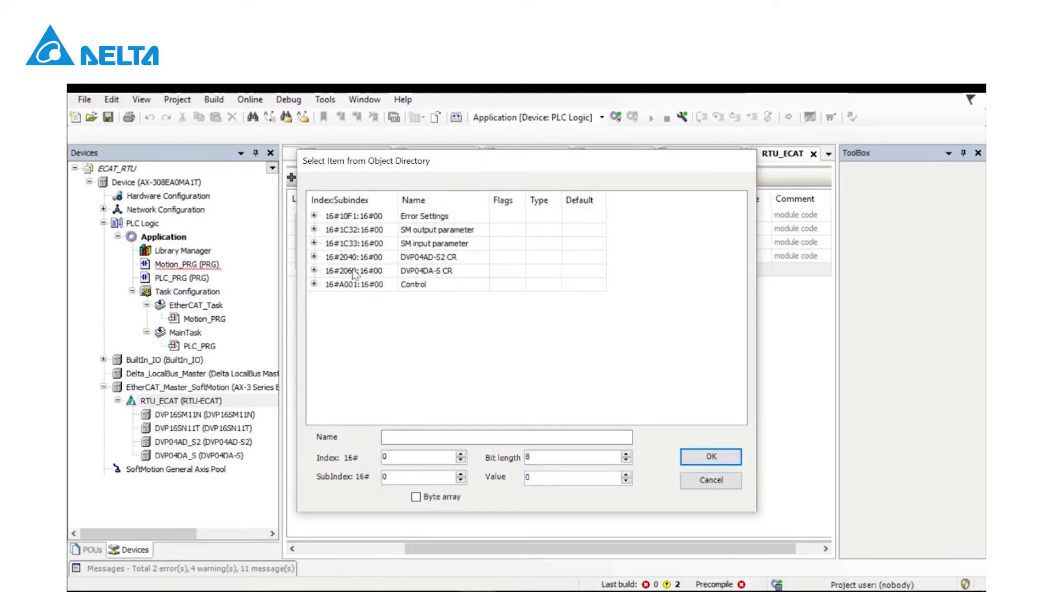
pyautogui.click(341, 271)
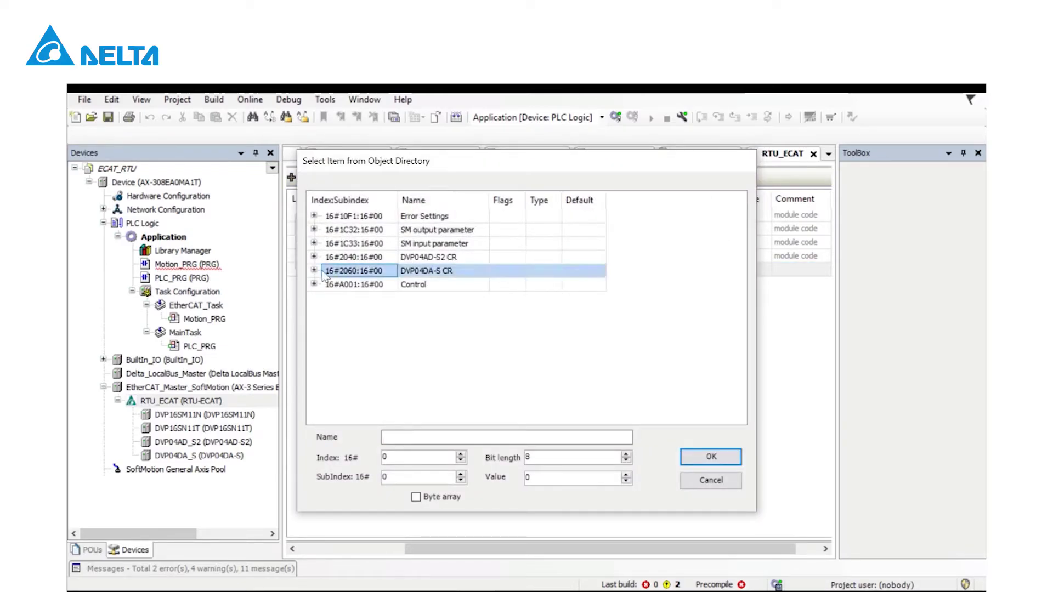
pyautogui.click(315, 270)
pyautogui.click(359, 285)
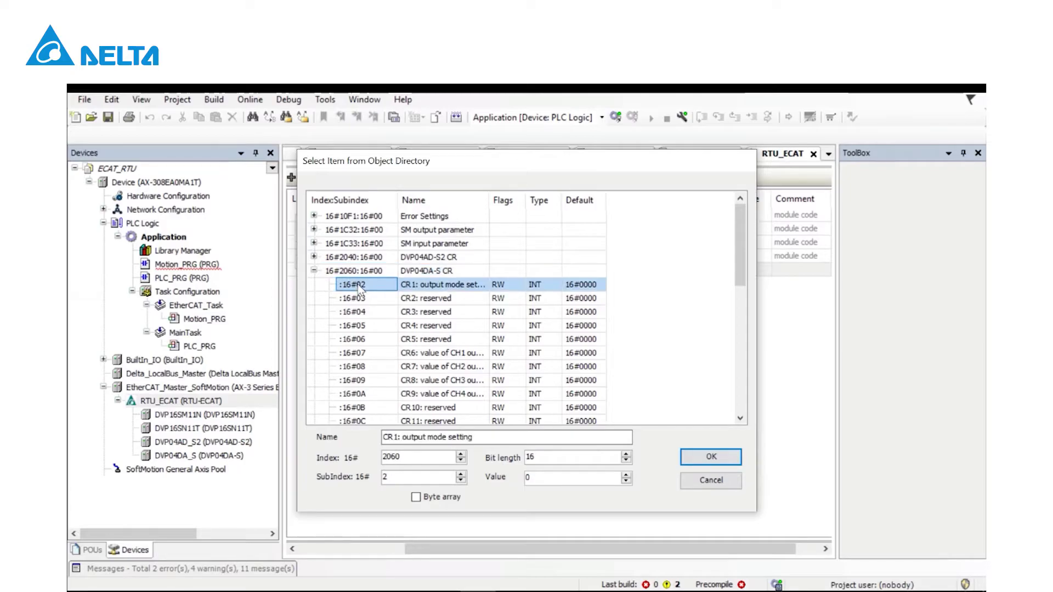
pyautogui.click(711, 457)
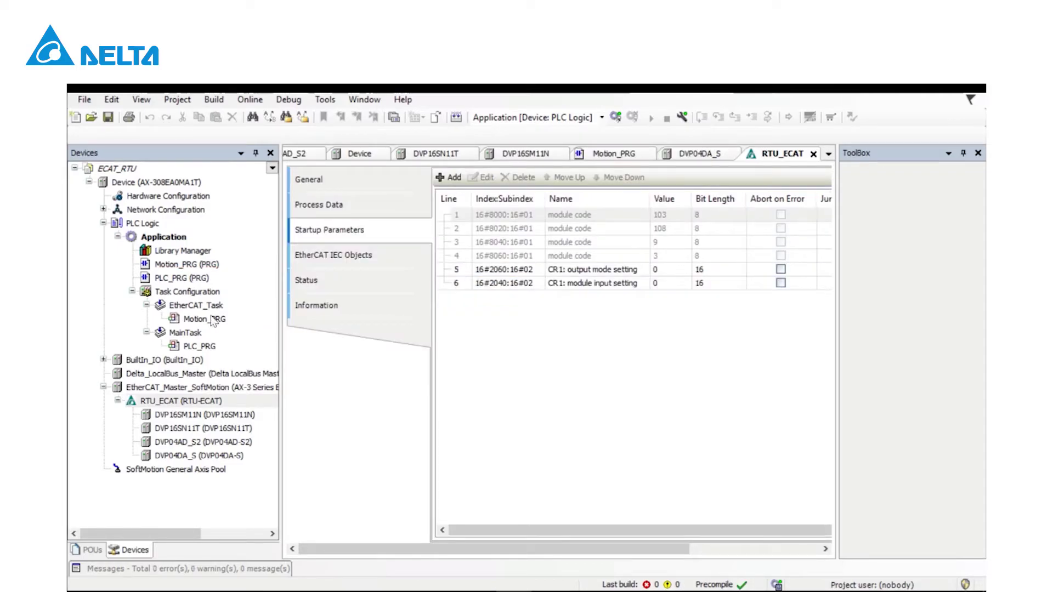
# Step: Insert an EXECUTE block without a contact in network 1 of Motion_PRG, containing the ST lines W; and X;
pyautogui.doubleClick(204, 319)
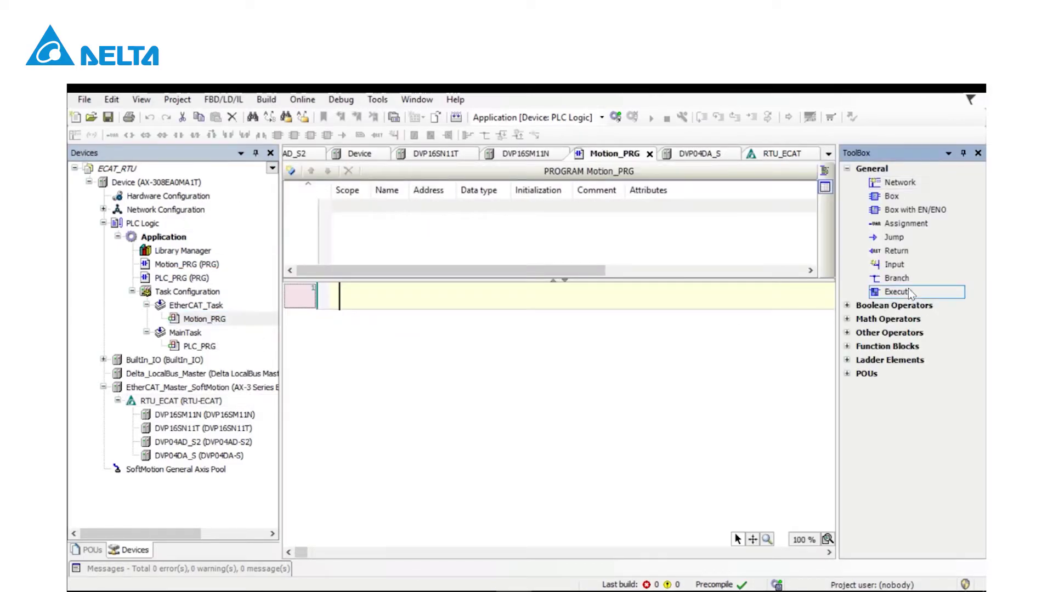
pyautogui.moveTo(916, 291); pyautogui.dragTo(393, 313)
pyautogui.click(378, 316)
pyautogui.press('Delete')
pyautogui.click(419, 327)
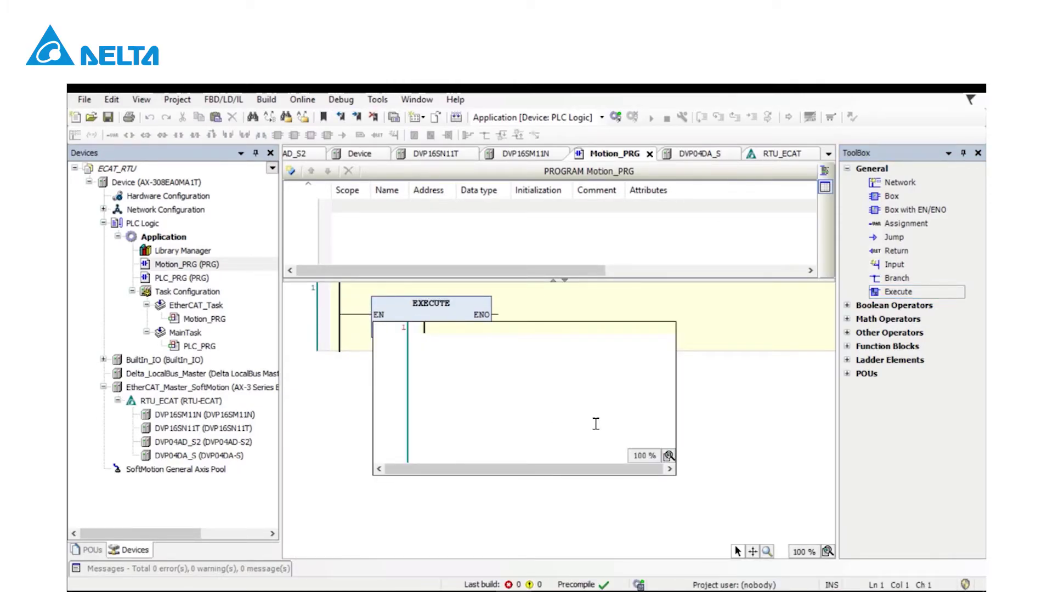
pyautogui.write('W; ')
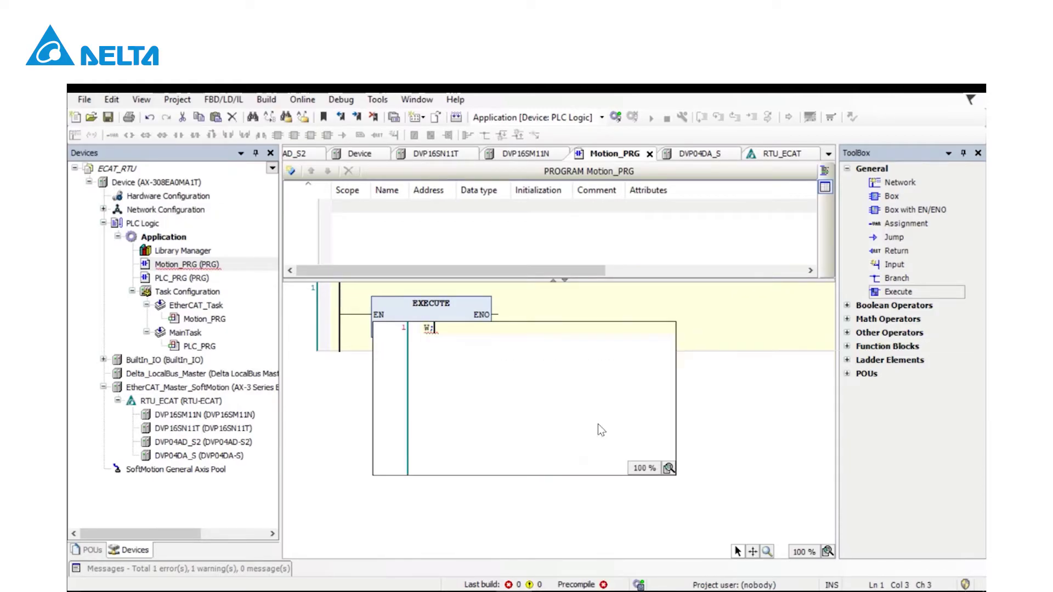
pyautogui.write('X;')
pyautogui.click(765, 437)
# Step: Insert a second network below the first with an EXECUTE block, without a contact, containing the ST lines B; and A;
pyautogui.rightClick(574, 329)
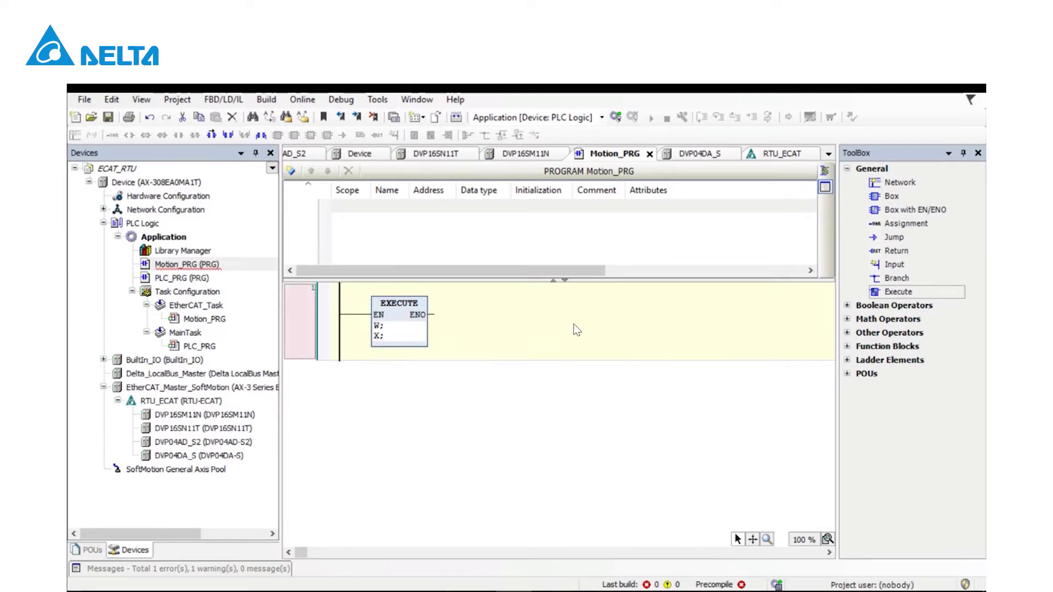
pyautogui.click(619, 333)
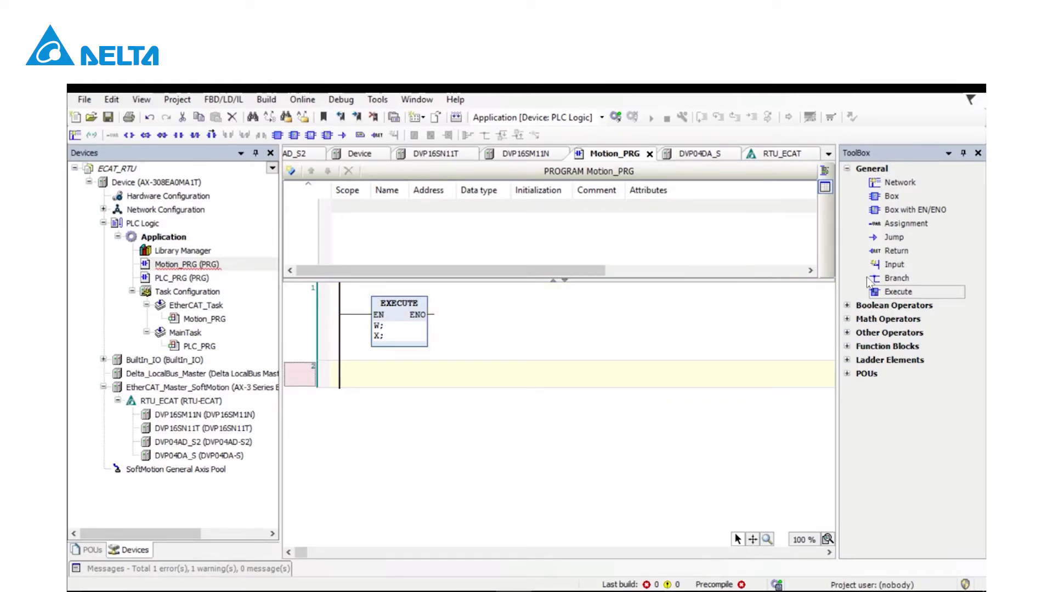
pyautogui.moveTo(914, 294)
pyautogui.mouseDown()
pyautogui.moveTo(482, 357)
pyautogui.moveTo(419, 378)
pyautogui.mouseUp()
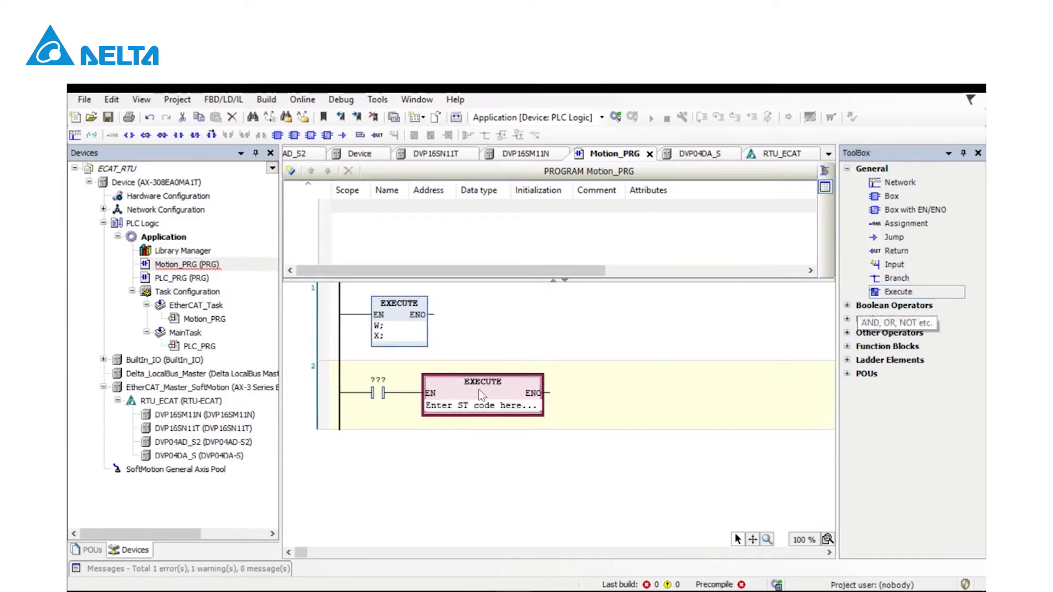
pyautogui.click(377, 395)
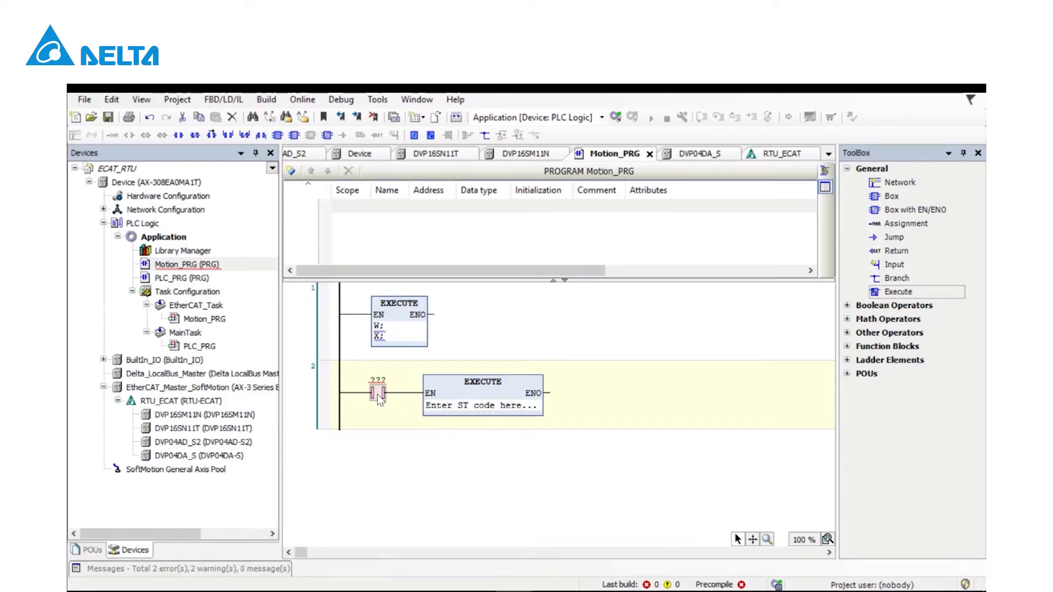
pyautogui.press('Delete')
pyautogui.click(433, 408)
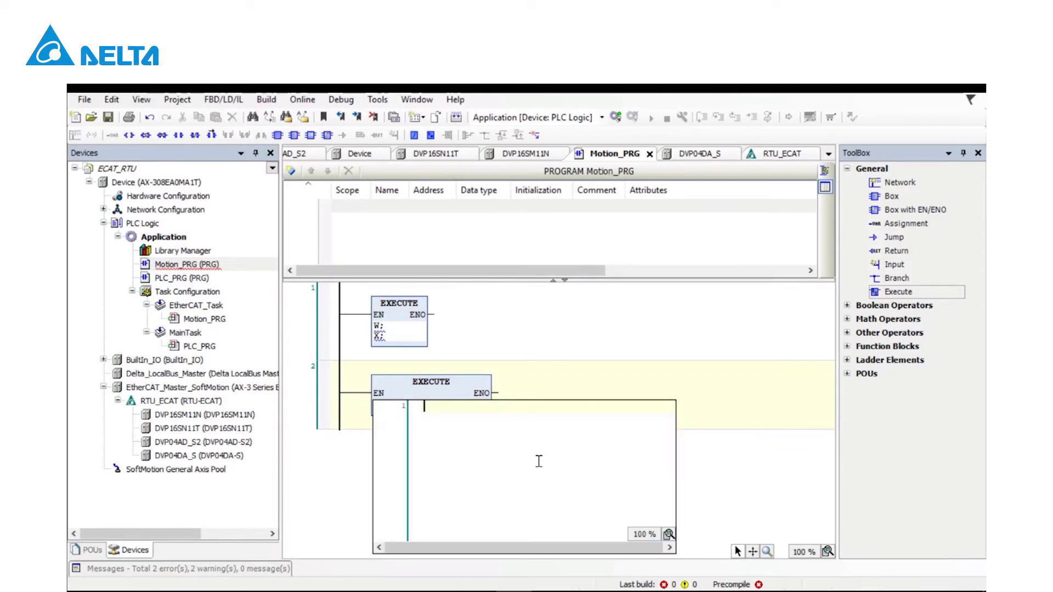
pyautogui.write('B;')
pyautogui.press('Return')
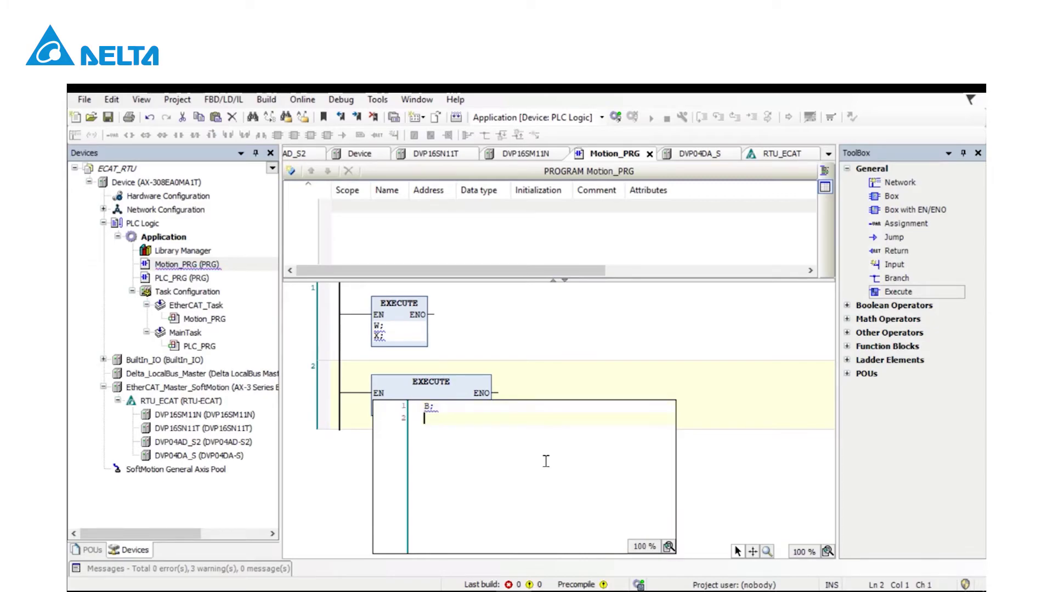
pyautogui.write('A;')
pyautogui.click(750, 493)
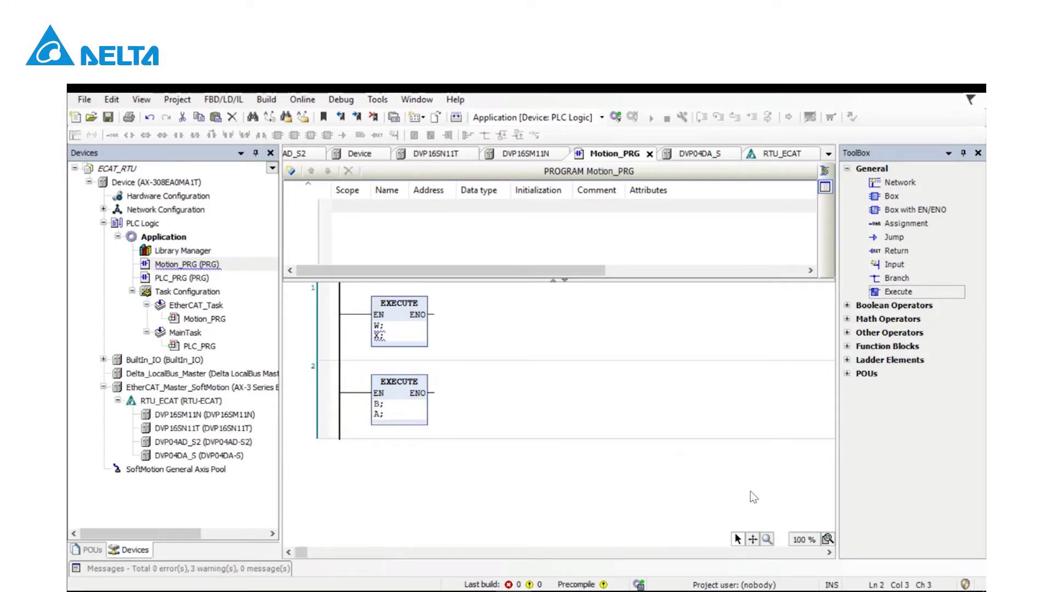
# Step: Build and download the application to the controller with the Login with download option, and start it
pyautogui.click(455, 117)
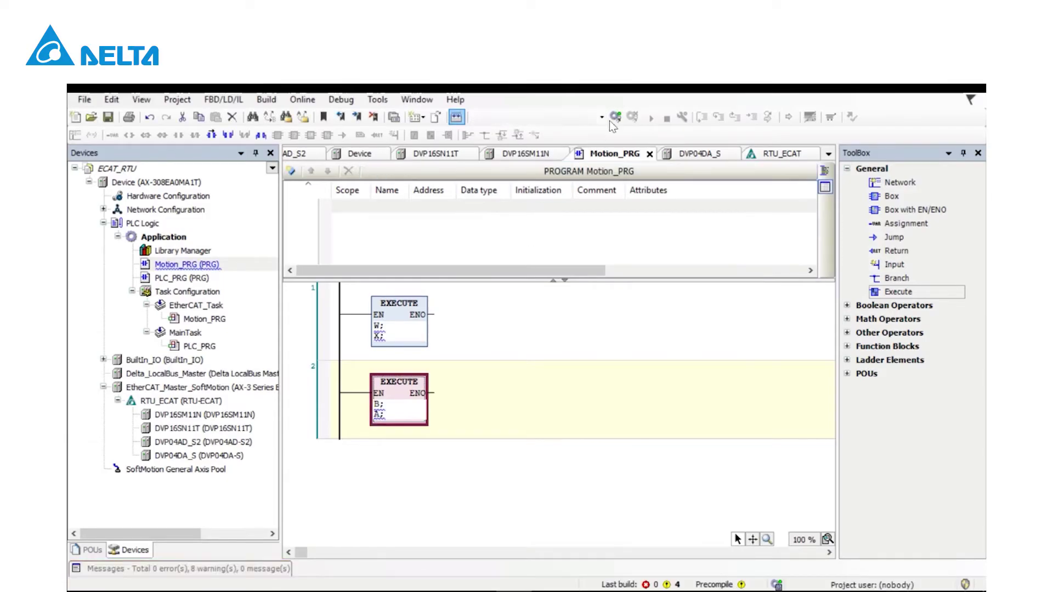
pyautogui.click(405, 337)
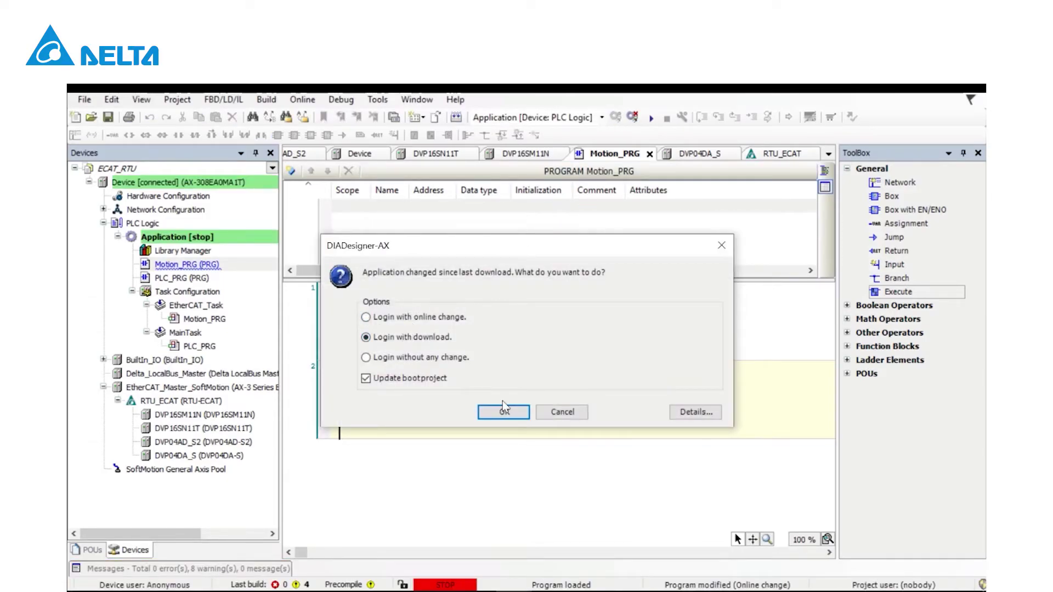
pyautogui.click(503, 412)
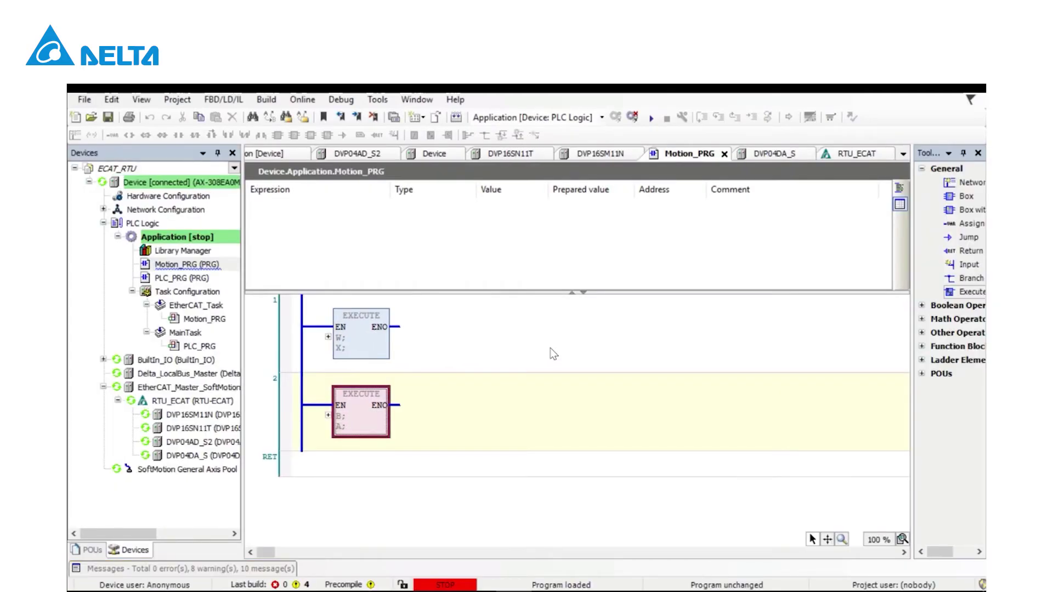
pyautogui.click(649, 118)
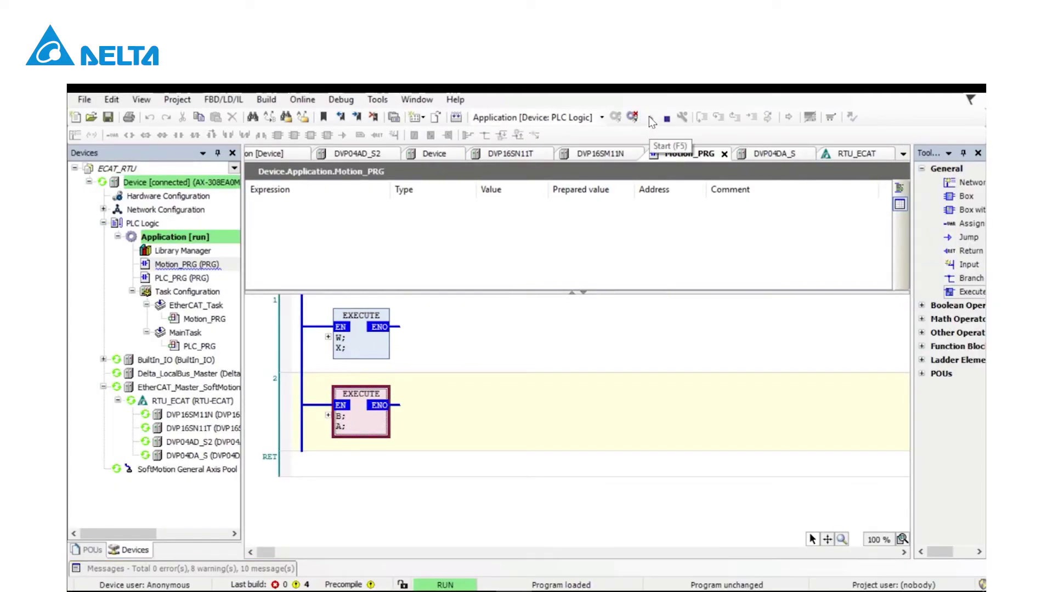
# Step: Write the value 1 to variable W in the first EXECUTE block of the running program
pyautogui.click(328, 336)
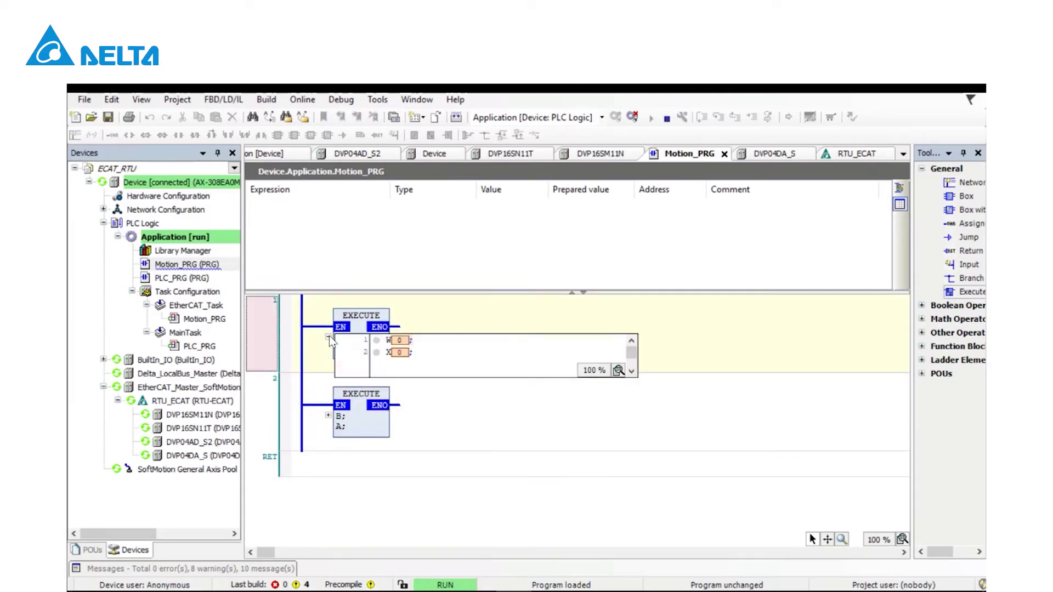
pyautogui.doubleClick(400, 341)
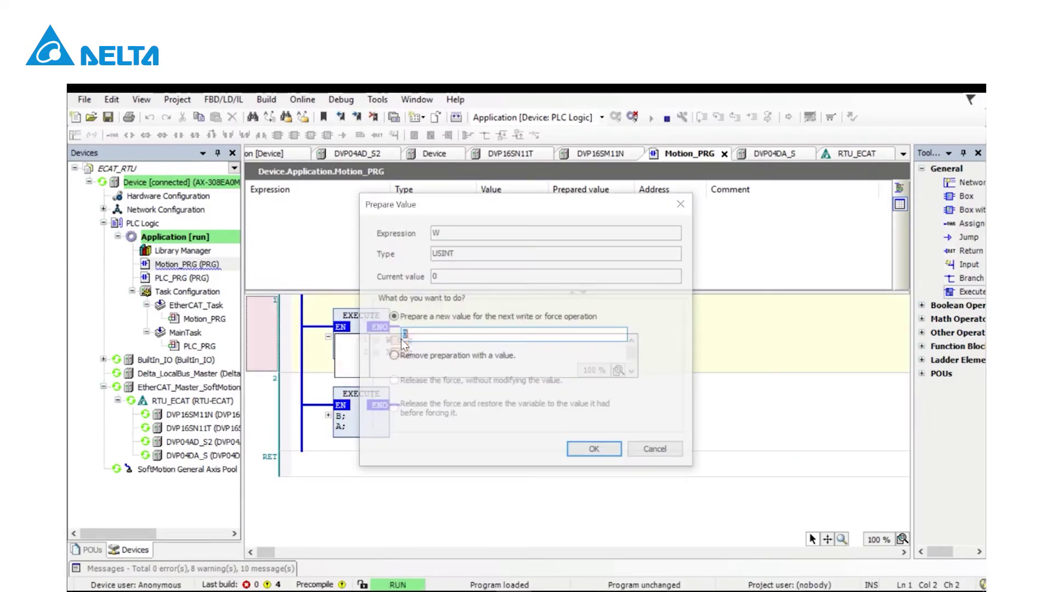
pyautogui.write('1')
pyautogui.click(590, 447)
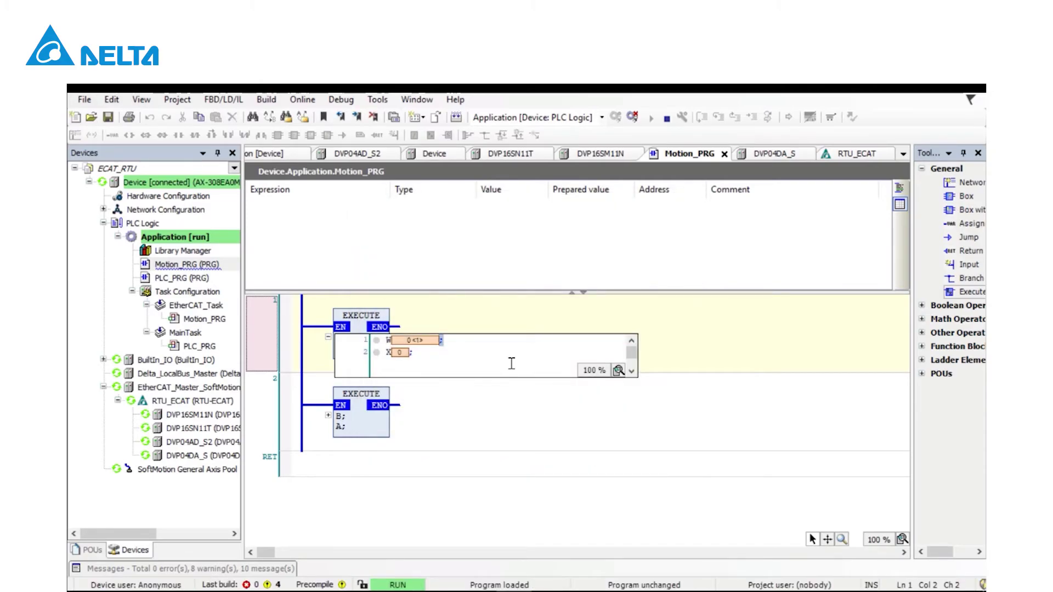
pyautogui.hotkey('ctrl', 'F7')
pyautogui.doubleClick(402, 345)
pyautogui.write('1')
pyautogui.press('Return')
pyautogui.hotkey('ctrl', 'F7')
pyautogui.click(328, 337)
# Step: Prepare the value 4000 for variable B in the second EXECUTE block and write it to the application
pyautogui.click(328, 416)
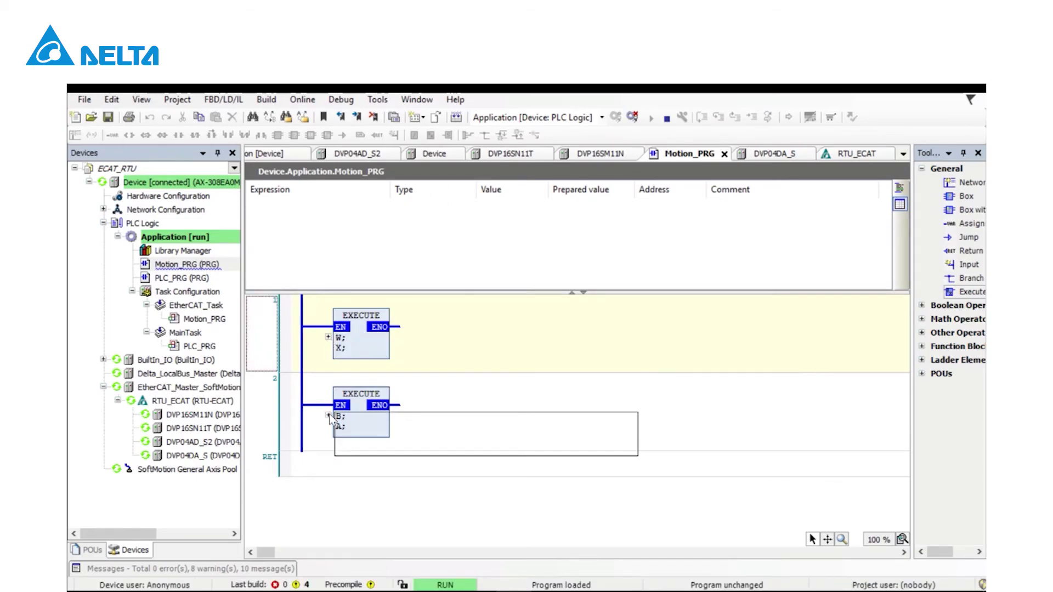
pyautogui.click(414, 420)
pyautogui.doubleClick(415, 423)
pyautogui.write('4000')
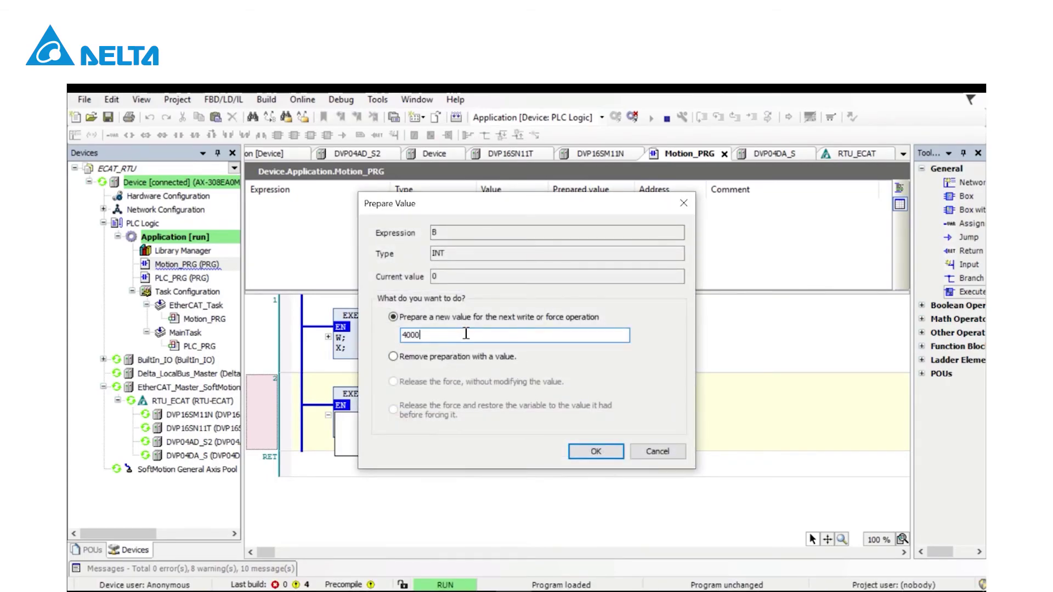
pyautogui.click(595, 451)
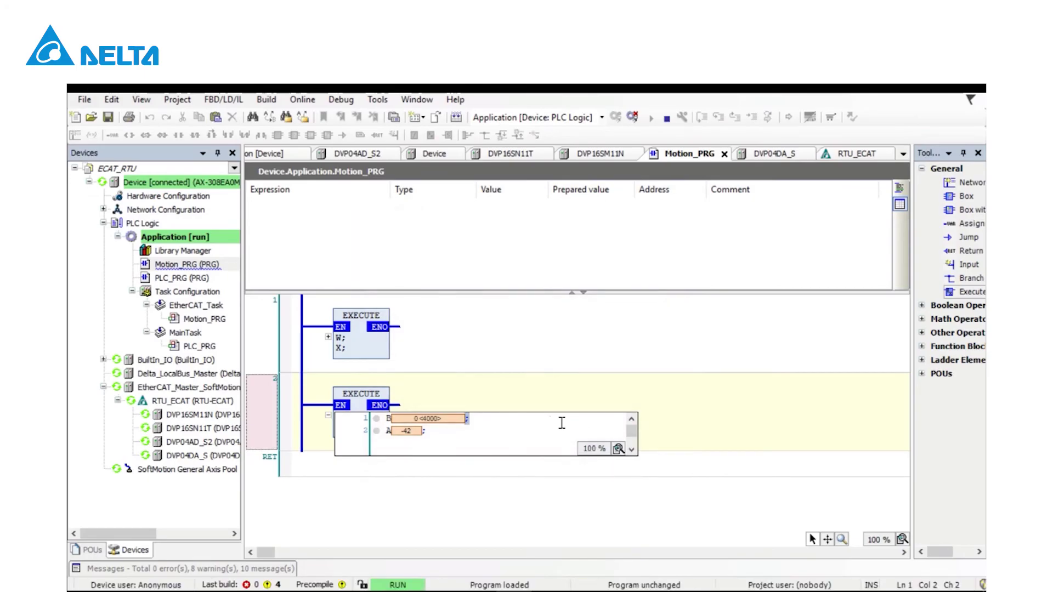
pyautogui.rightClick(446, 416)
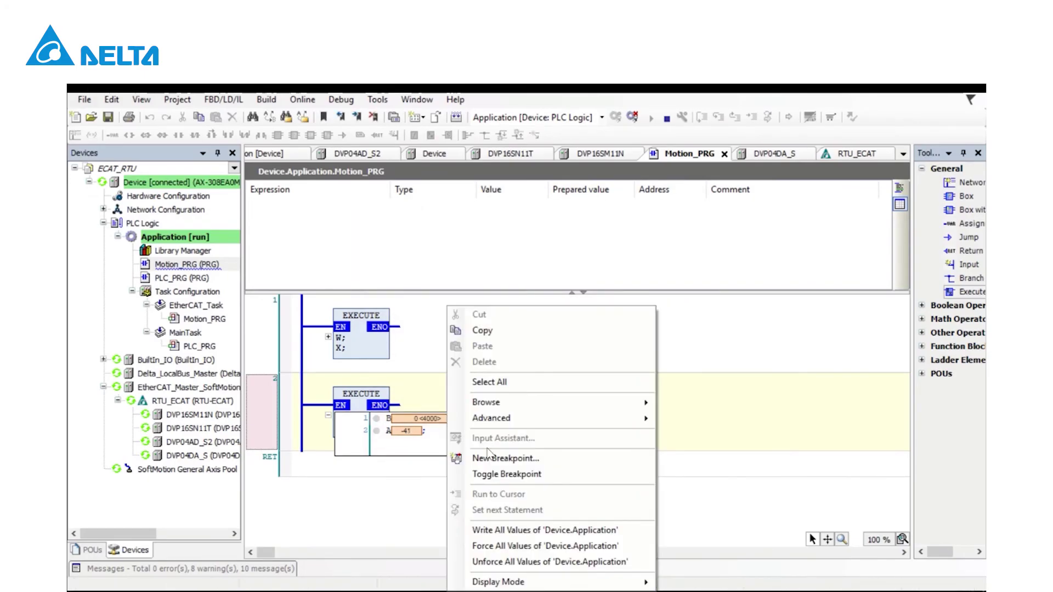
pyautogui.click(515, 530)
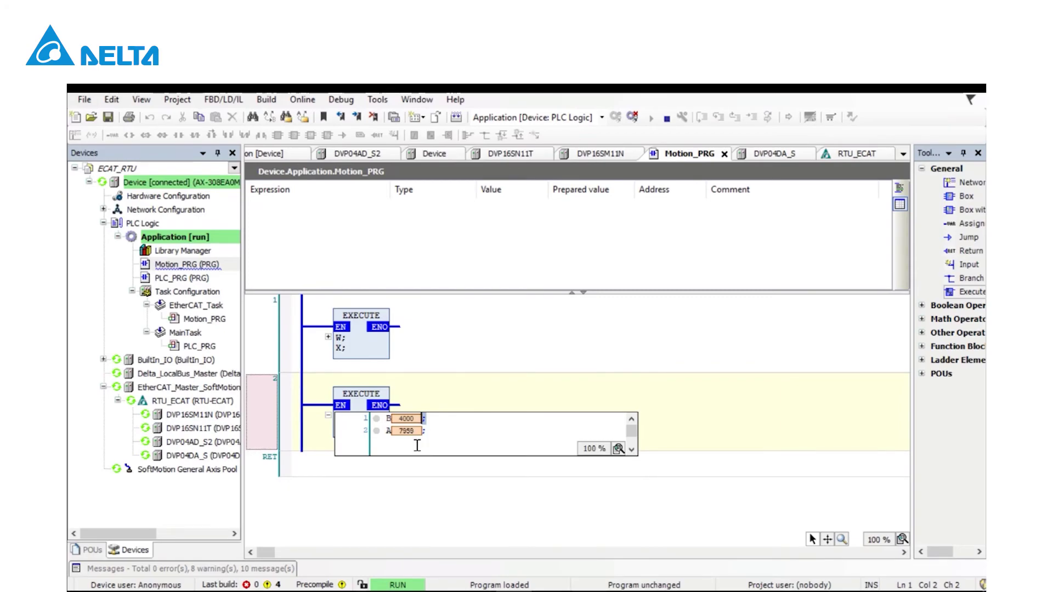
# Step: Write the new value 2000 to variable B in the second EXECUTE block
pyautogui.doubleClick(419, 418)
pyautogui.write('2000')
pyautogui.click(596, 454)
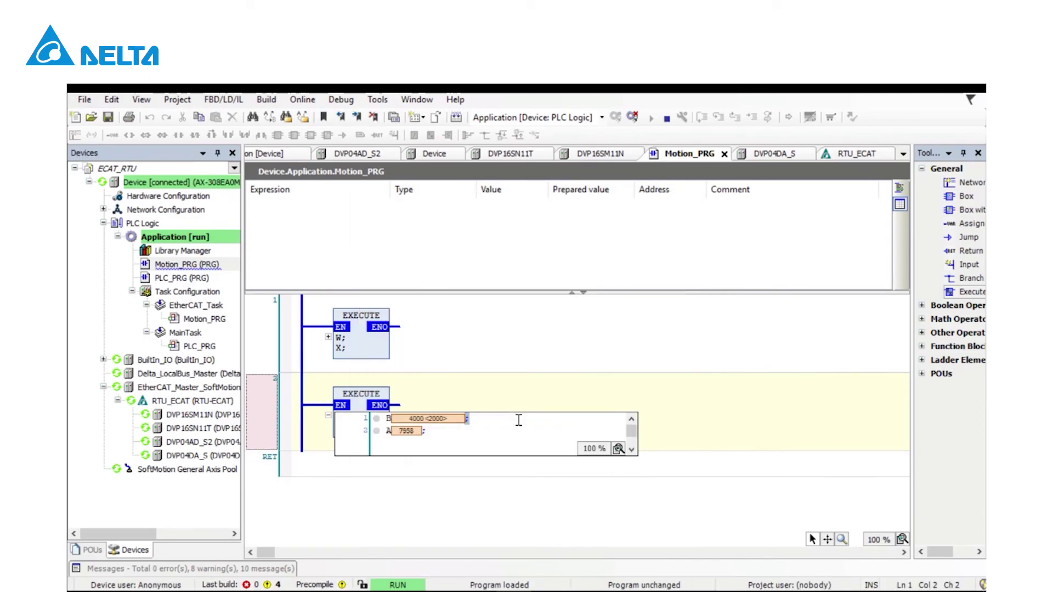
pyautogui.hotkey('ctrl', 'F7')
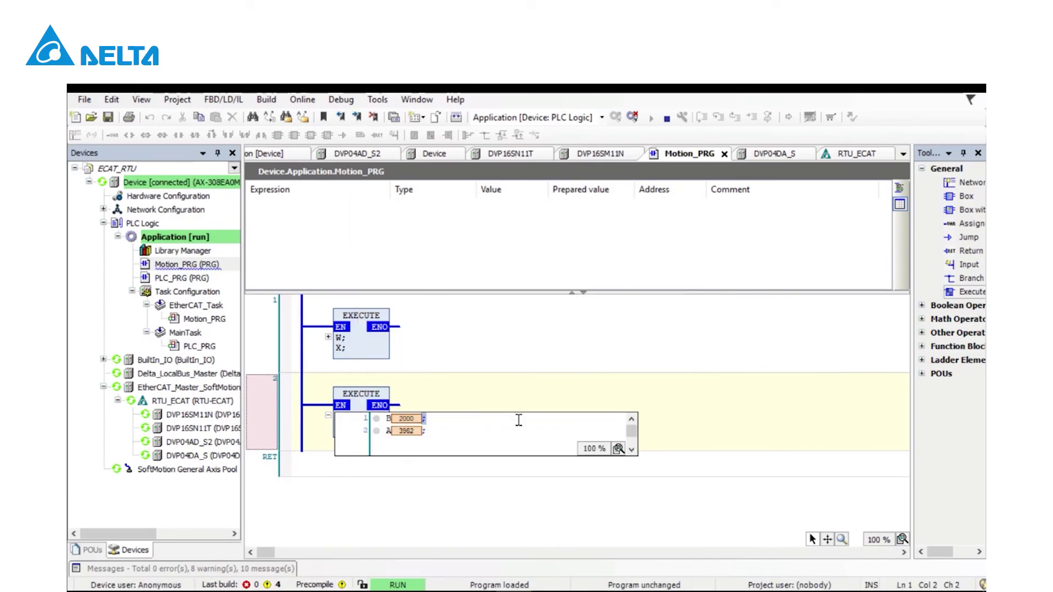